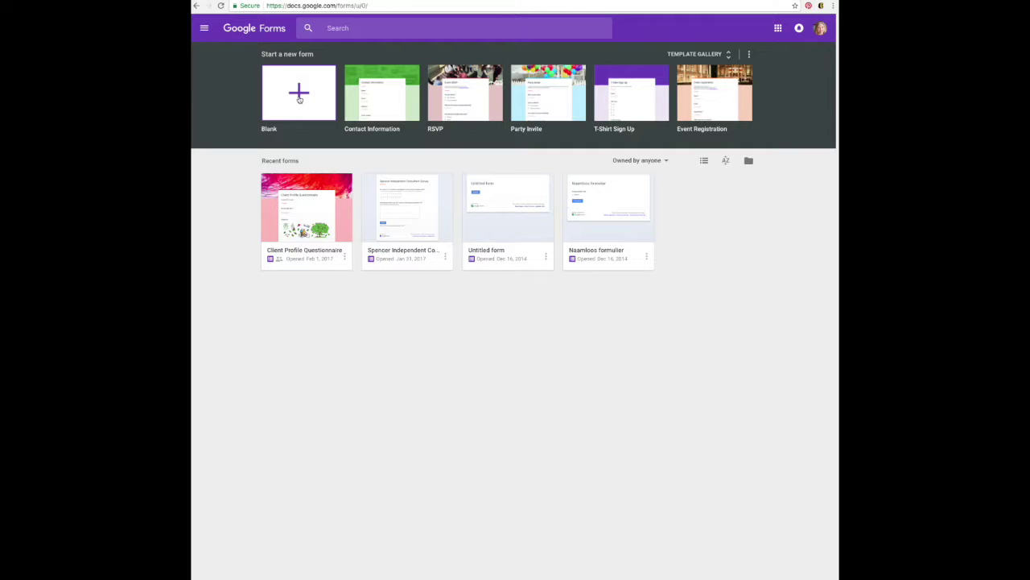
Step: Create a blank form titled "Client Profile Questionnaire" with the description "Fill out in detail"
{"action": "left_click", "coordinate": [299, 97]}
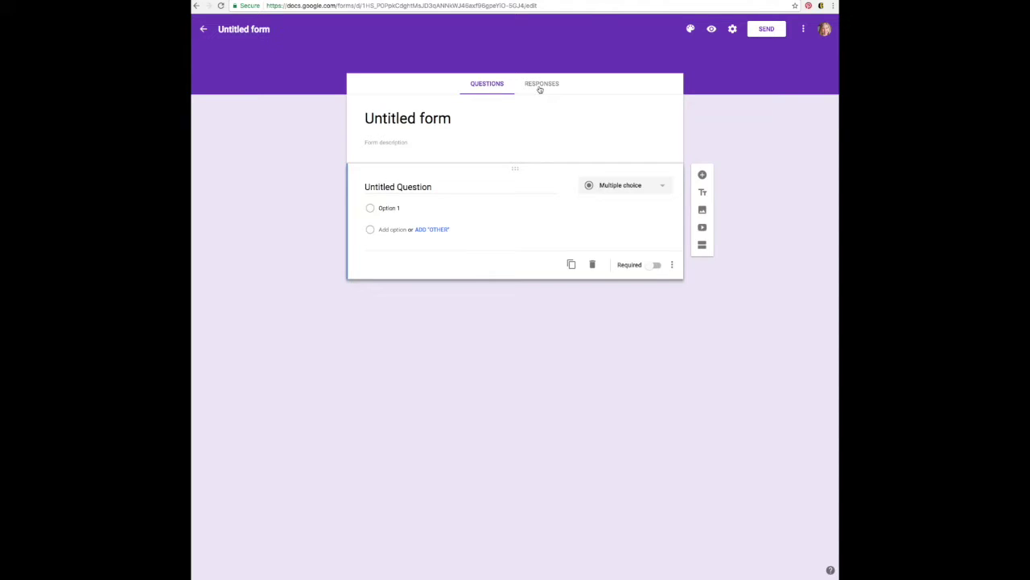
{"action": "left_click", "coordinate": [407, 118]}
{"action": "type", "text": "Client "}
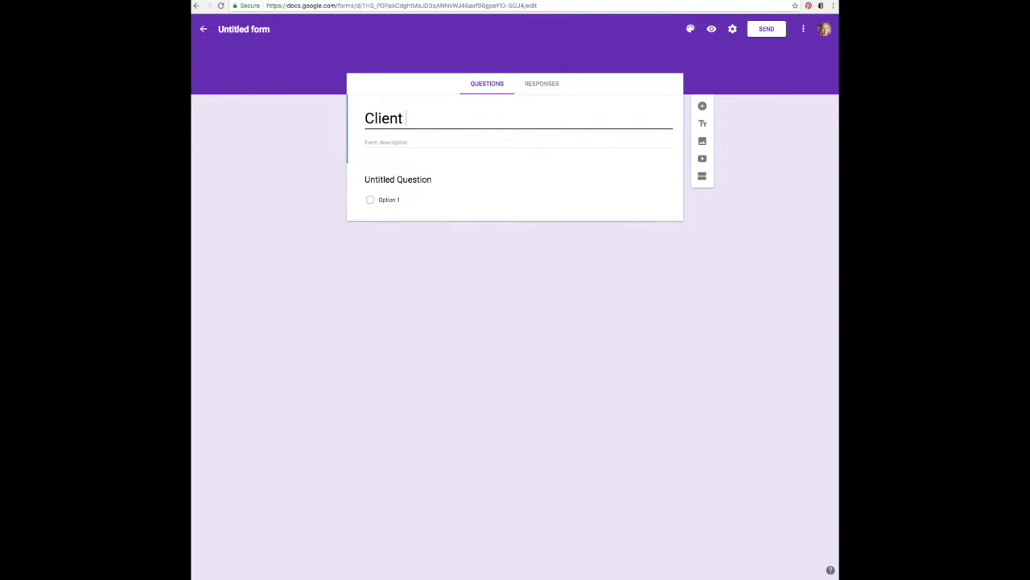
{"action": "type", "text": "Profile Questio"}
{"action": "type", "text": "nna"}
{"action": "key", "text": "BackSpace"}
{"action": "type", "text": "naire"}
{"action": "left_click", "coordinate": [383, 142]}
{"action": "type", "text": "Fill out in detail"}
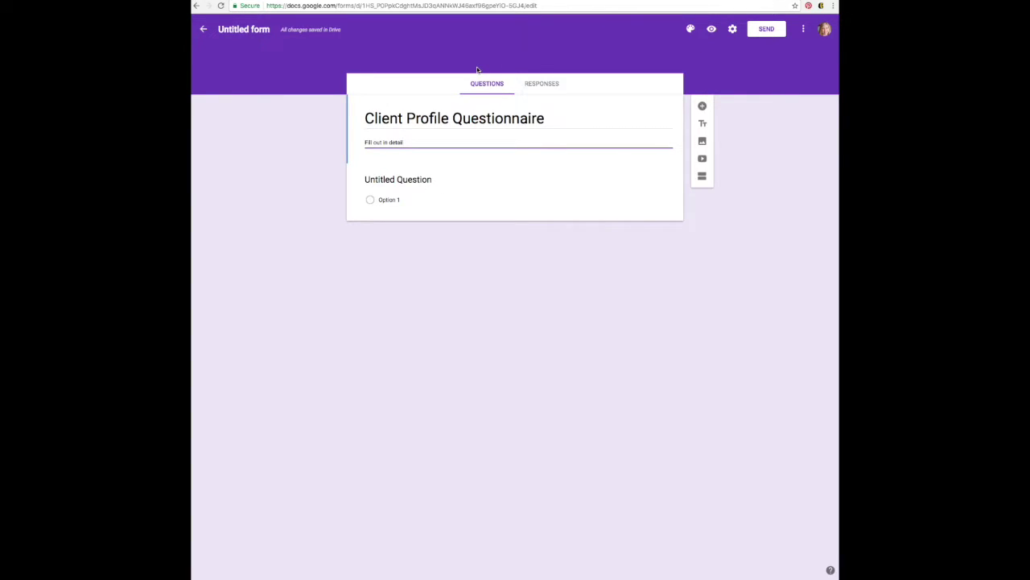
Step: Try pink and then green as the form's theme colour
{"action": "left_click", "coordinate": [690, 29]}
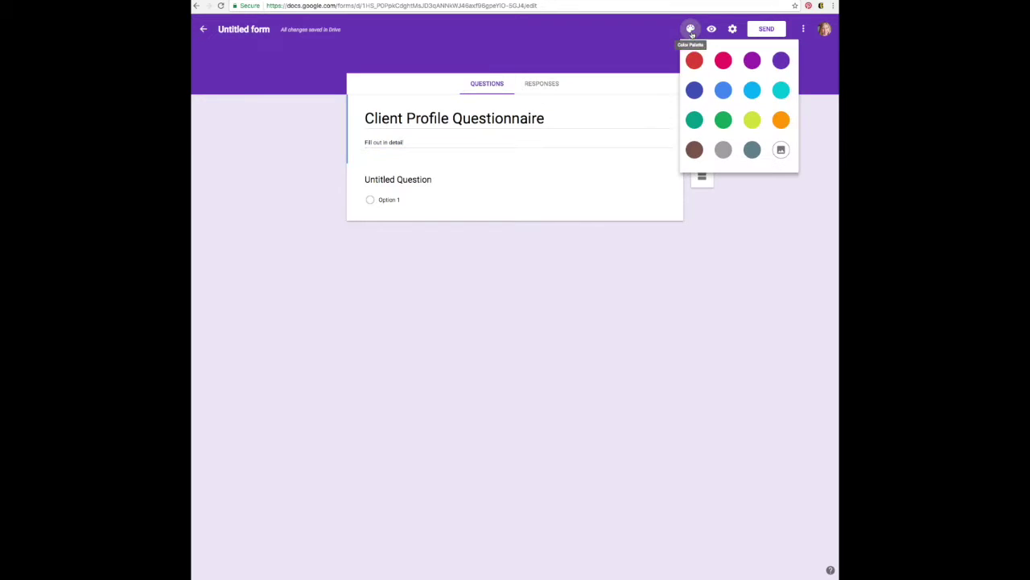
{"action": "left_click", "coordinate": [723, 64]}
{"action": "left_click", "coordinate": [692, 30]}
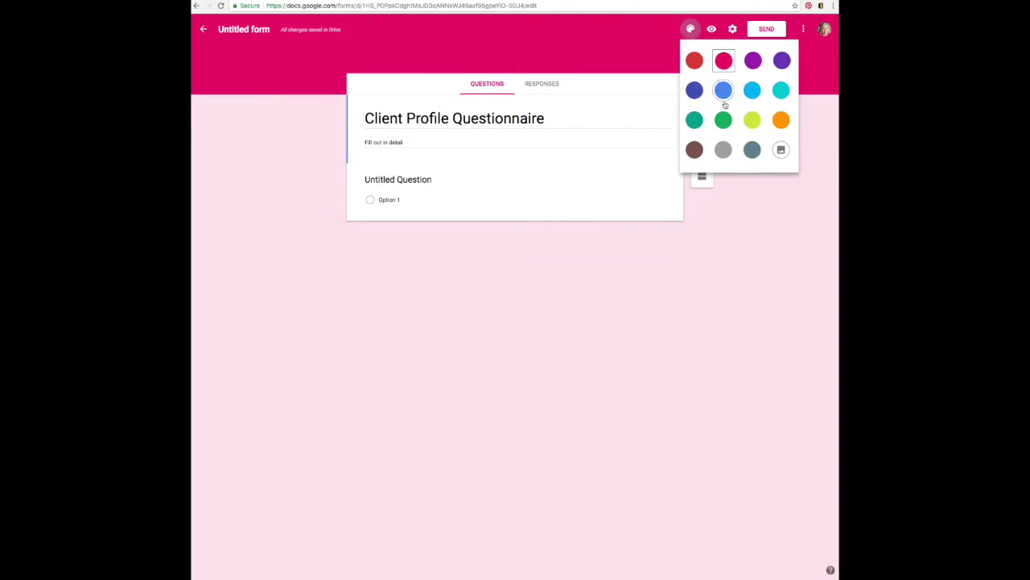
{"action": "left_click", "coordinate": [724, 120]}
Step: Apply the red and purple ink-swirl image from the Work and School themes as the form's header
{"action": "left_click", "coordinate": [689, 31]}
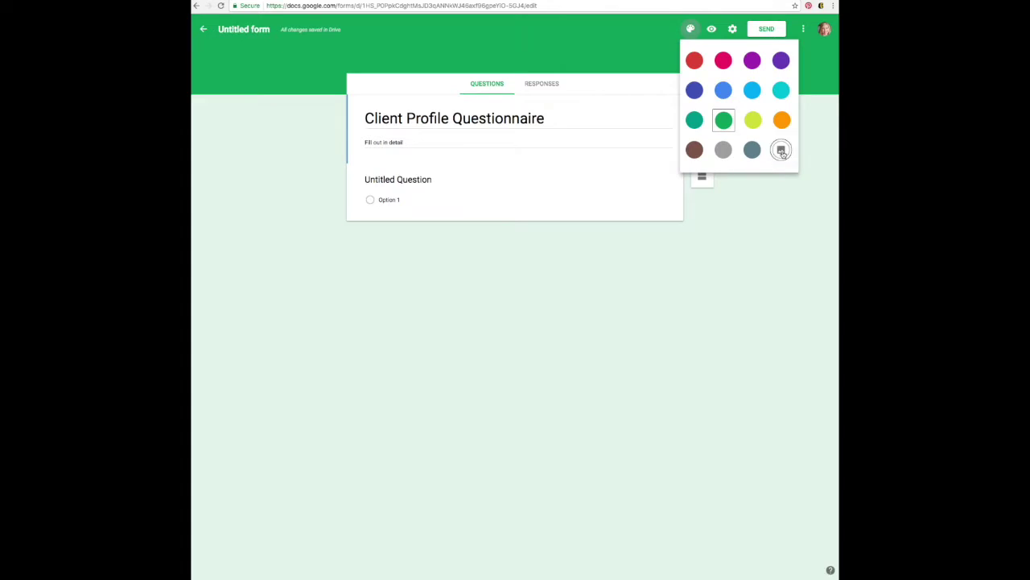
{"action": "left_click", "coordinate": [780, 149]}
{"action": "scroll", "coordinate": [623, 296], "scroll_direction": "down", "scroll_amount": 10}
{"action": "scroll", "coordinate": [624, 300], "scroll_direction": "down", "scroll_amount": 15}
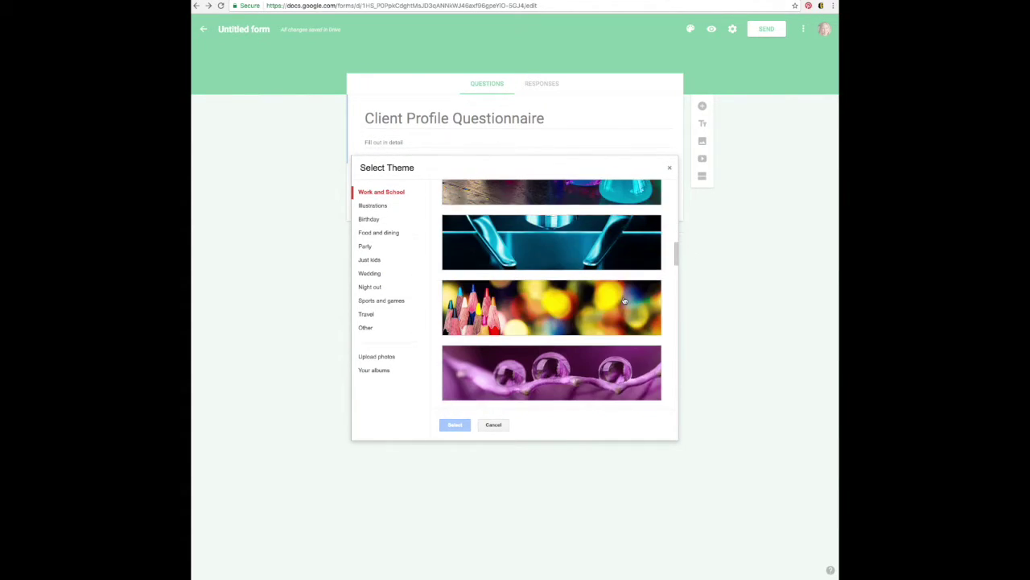
{"action": "left_click", "coordinate": [588, 289]}
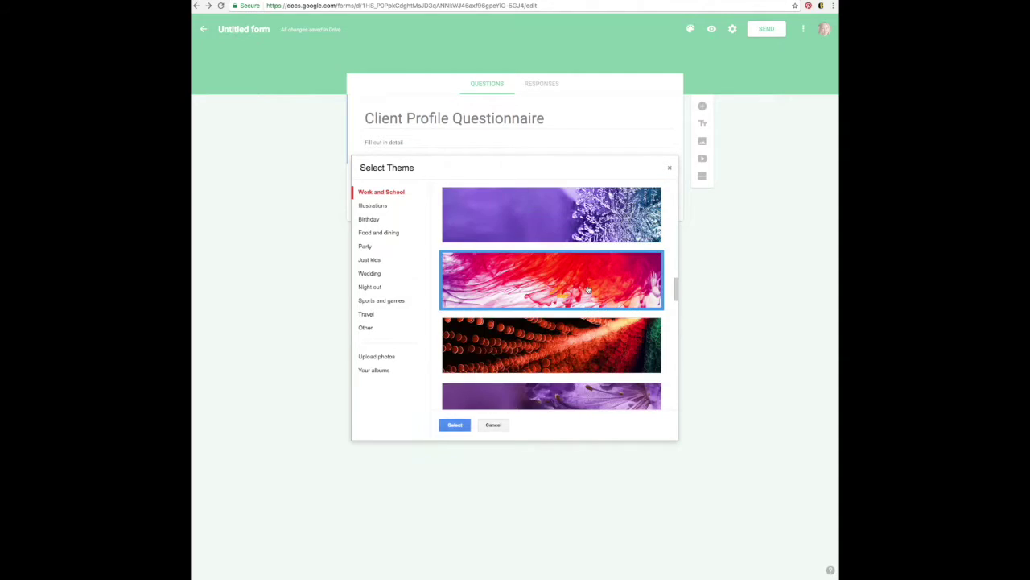
{"action": "left_click", "coordinate": [455, 424]}
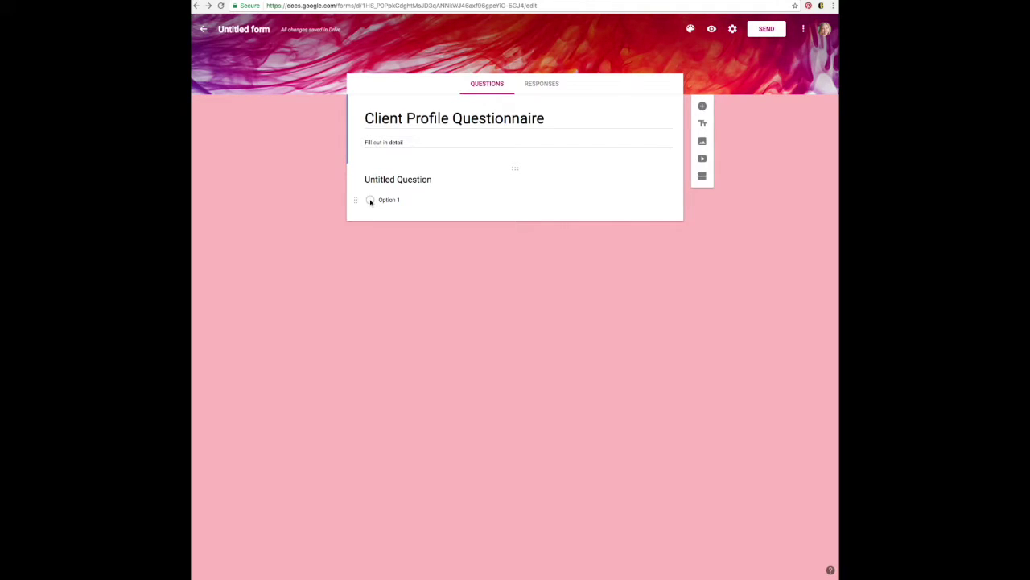
Step: Title the untitled question "Name" and make it required
{"action": "left_click", "coordinate": [419, 181]}
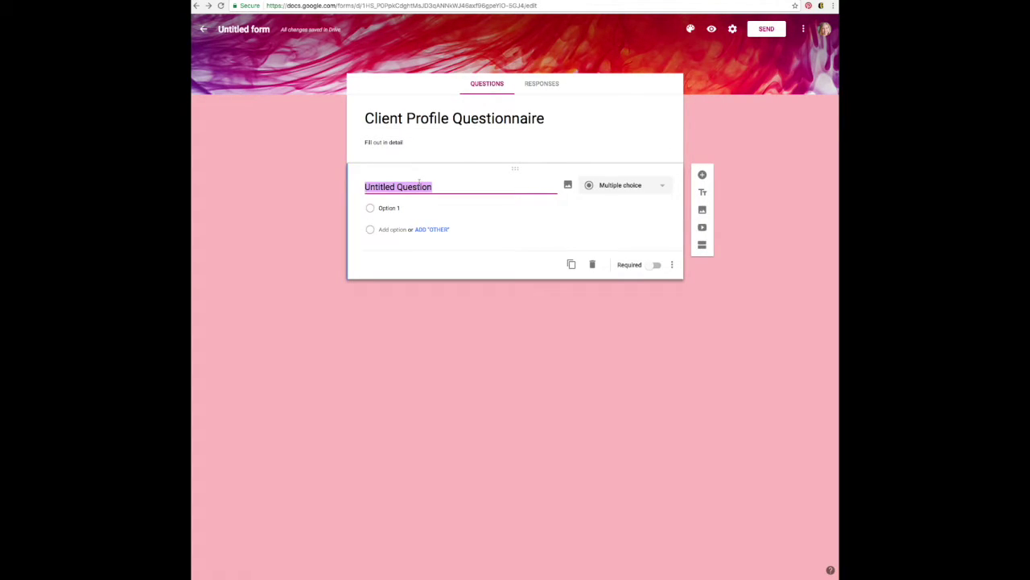
{"action": "type", "text": "First Name"}
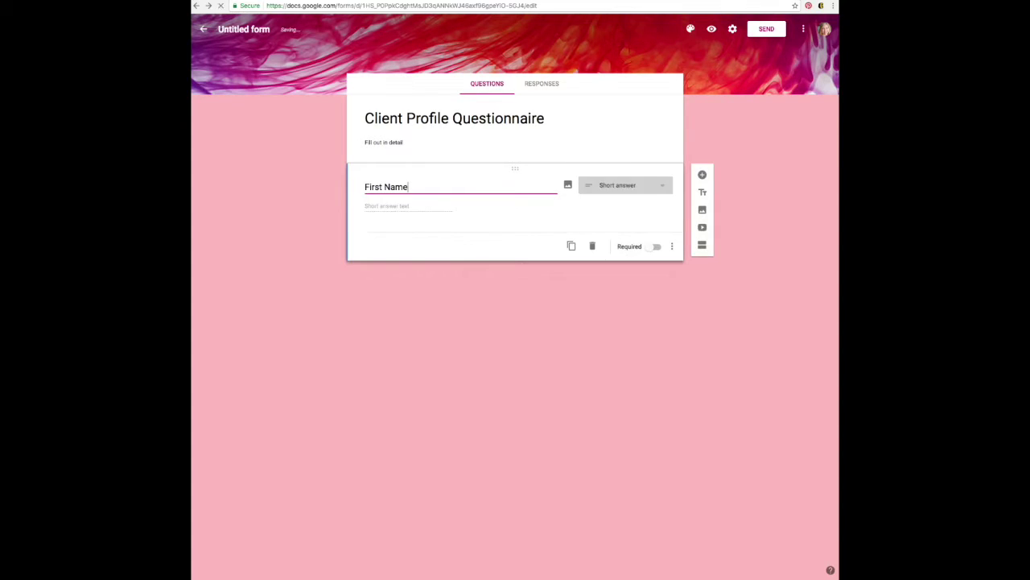
{"action": "key", "text": "BackSpace"}
{"action": "key", "text": "BackSpace"}
{"action": "key", "text": "BackSpace"}
{"action": "key", "text": "BackSpace"}
{"action": "key", "text": "BackSpace"}
{"action": "key", "text": "BackSpace"}
{"action": "key", "text": "BackSpace"}
{"action": "key", "text": "BackSpace"}
{"action": "key", "text": "BackSpace"}
{"action": "key", "text": "BackSpace"}
{"action": "type", "text": "Name"}
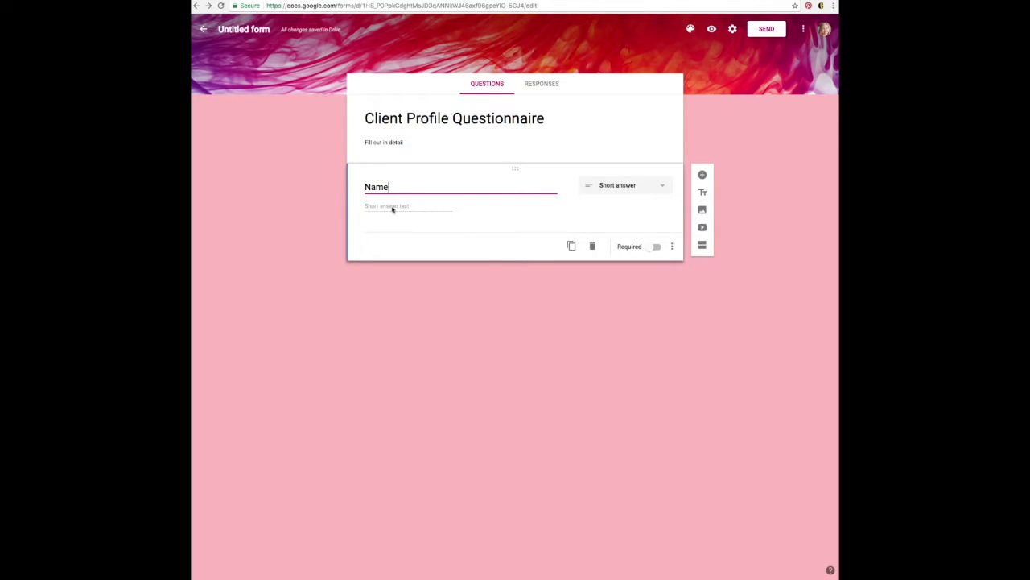
{"action": "left_click", "coordinate": [651, 248]}
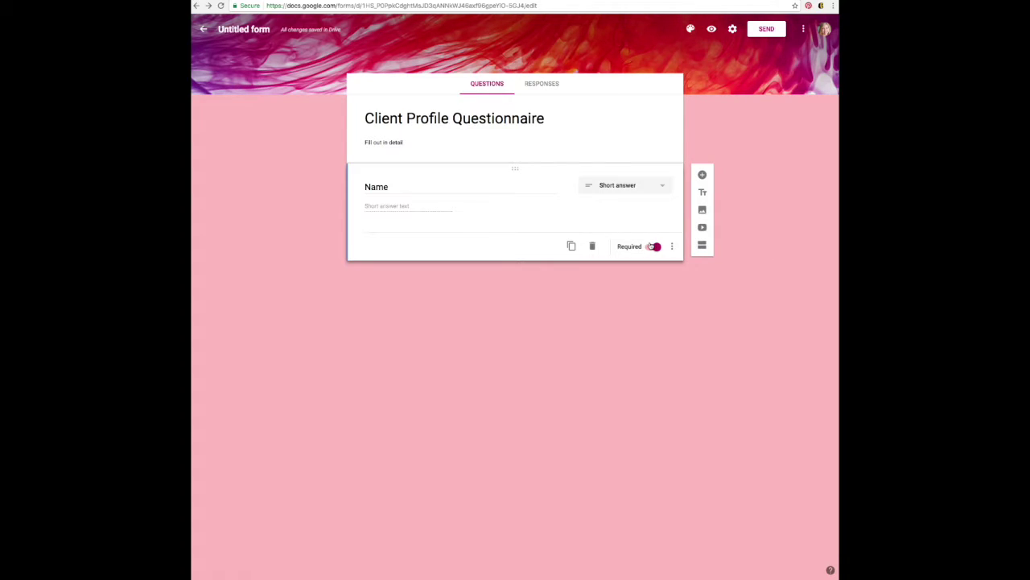
Step: Add a blank question after Name, and upload the black-and-white newborn photo as an image directly below the form description
{"action": "left_click", "coordinate": [702, 175]}
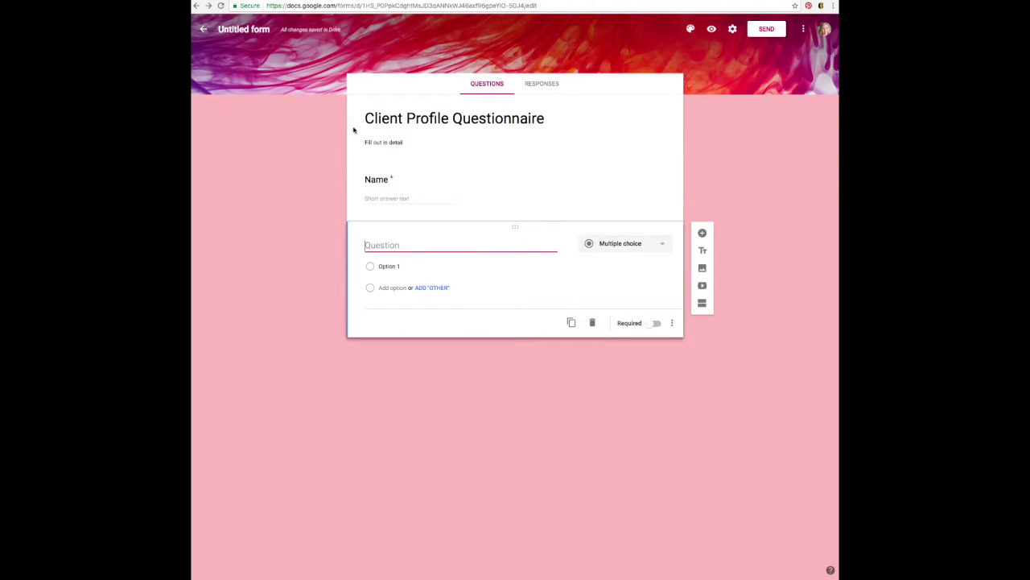
{"action": "left_click", "coordinate": [499, 183]}
{"action": "left_click", "coordinate": [487, 283]}
{"action": "left_click", "coordinate": [499, 188]}
{"action": "left_click", "coordinate": [580, 142]}
{"action": "left_click", "coordinate": [702, 142]}
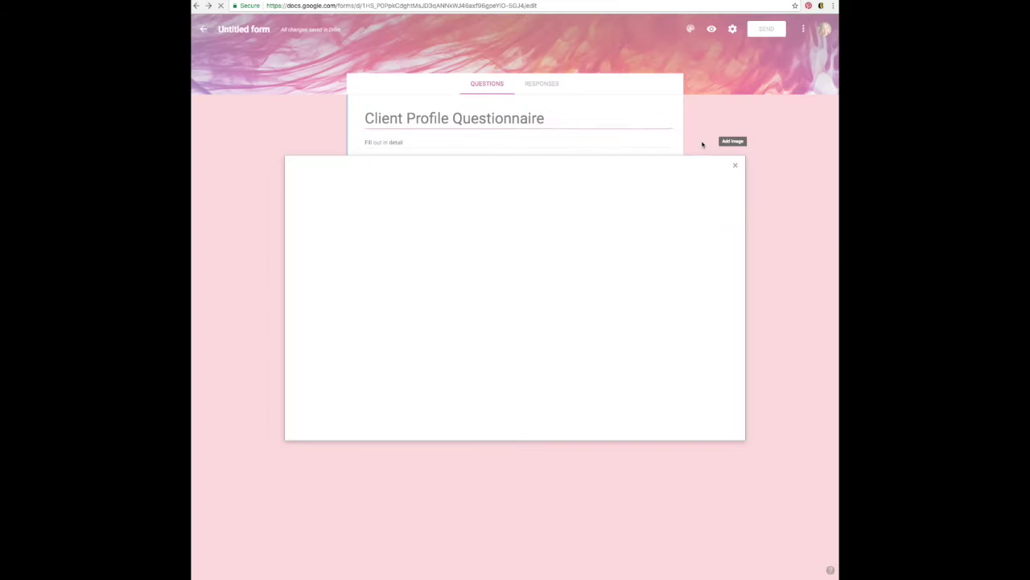
{"action": "left_click", "coordinate": [523, 193]}
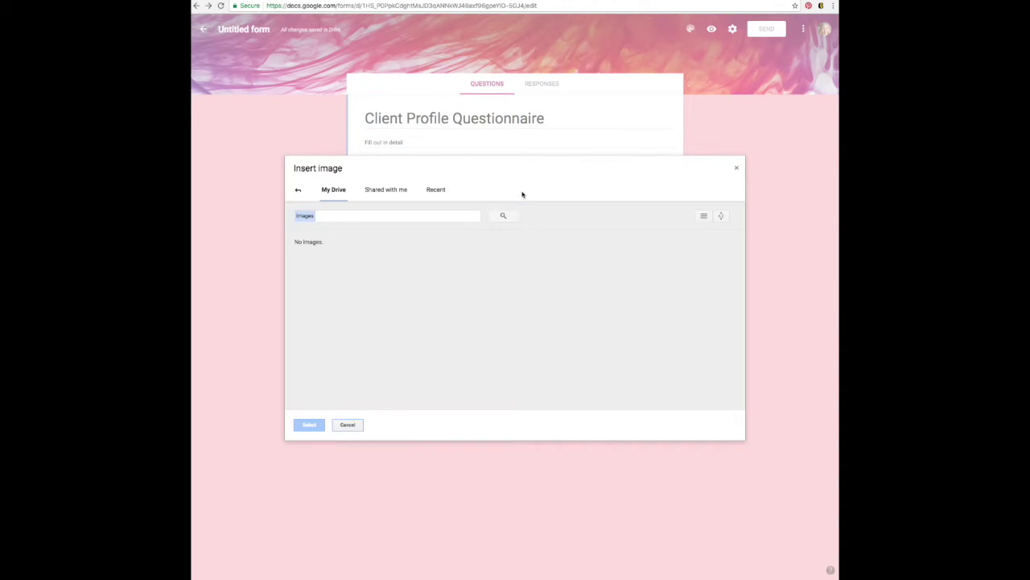
{"action": "left_click", "coordinate": [298, 189]}
{"action": "left_click", "coordinate": [549, 321]}
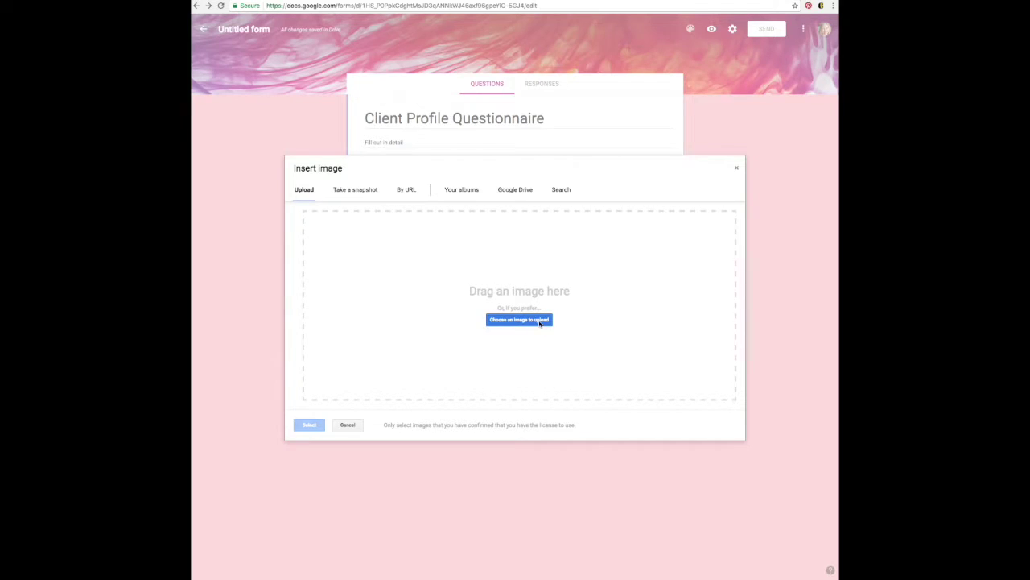
{"action": "left_click", "coordinate": [491, 53]}
{"action": "left_click", "coordinate": [649, 198]}
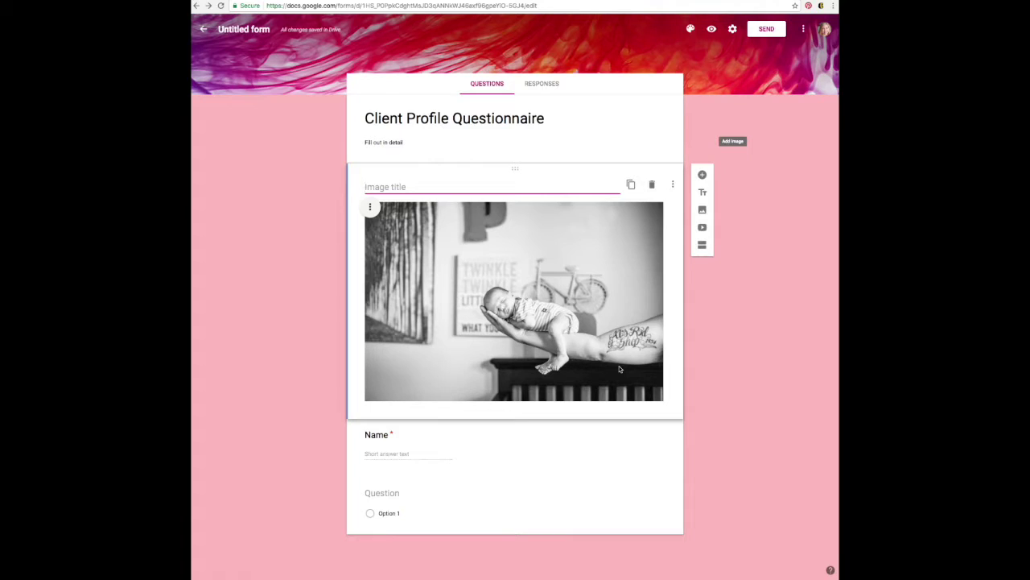
Step: Title the blank question below Name "Email Address" and make it required
{"action": "left_click", "coordinate": [524, 463]}
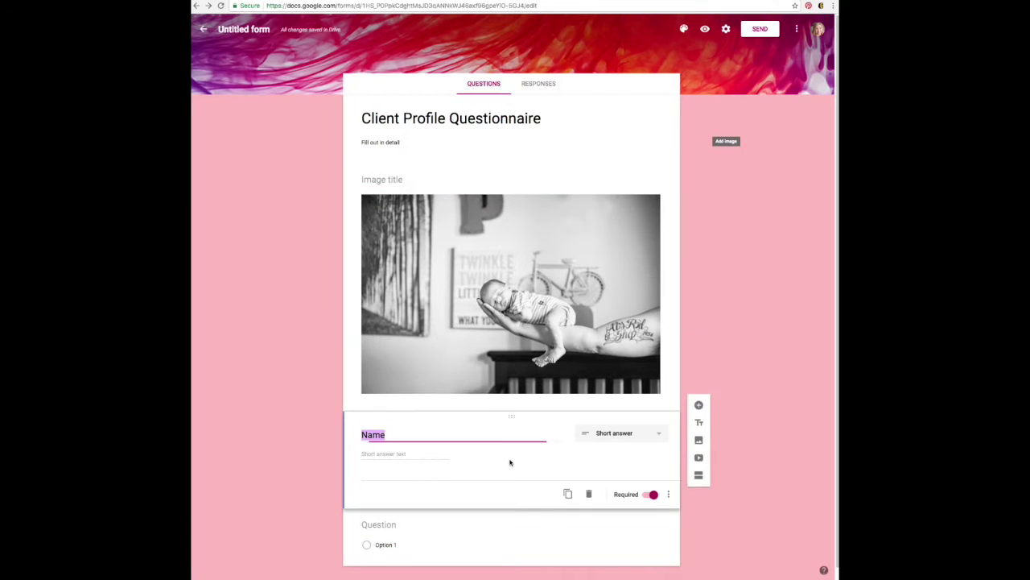
{"action": "left_click", "coordinate": [435, 520]}
{"action": "type", "text": "Email Address"}
{"action": "left_click", "coordinate": [652, 539]}
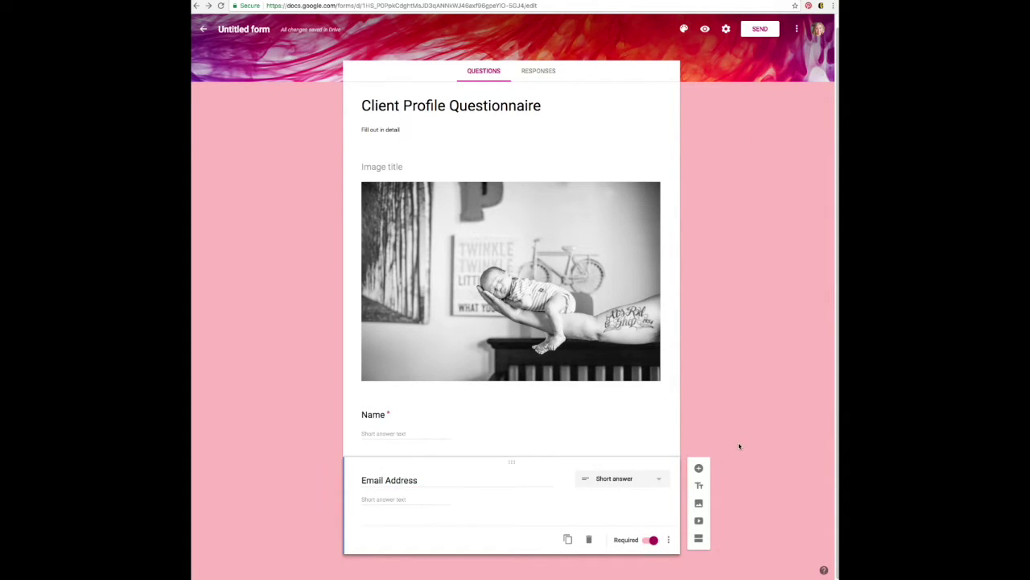
Step: Add a required question titled "Cell Phone" after Email Address
{"action": "left_click", "coordinate": [699, 467]}
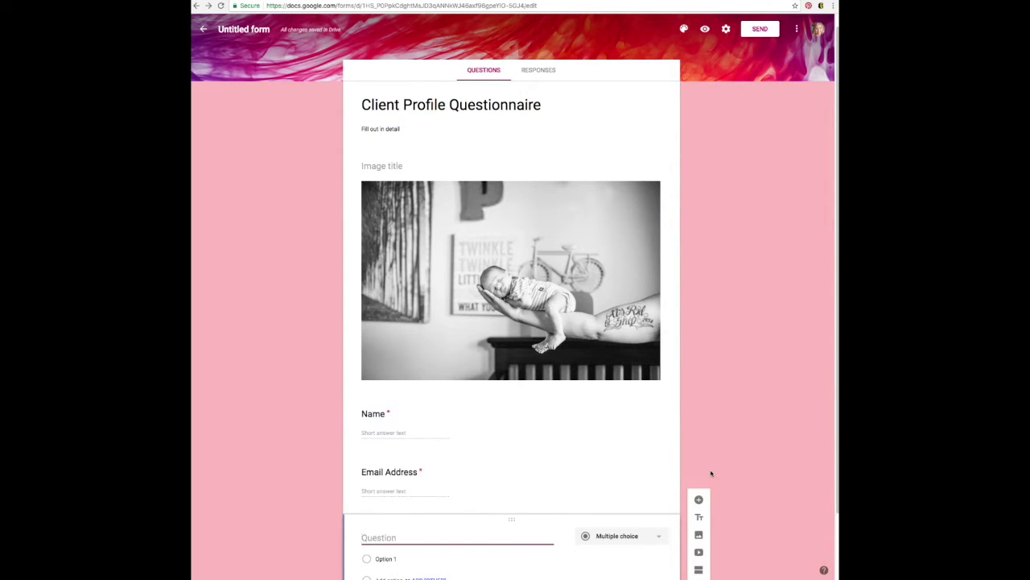
{"action": "type", "text": "Cell Phone"}
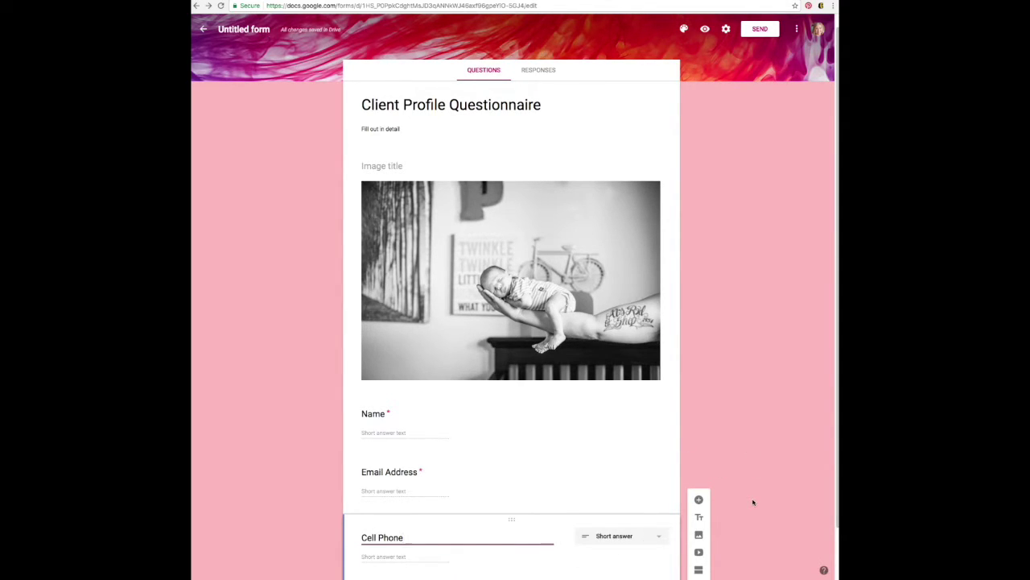
{"action": "scroll", "coordinate": [692, 520], "scroll_direction": "down", "scroll_amount": 2}
{"action": "left_click", "coordinate": [645, 540]}
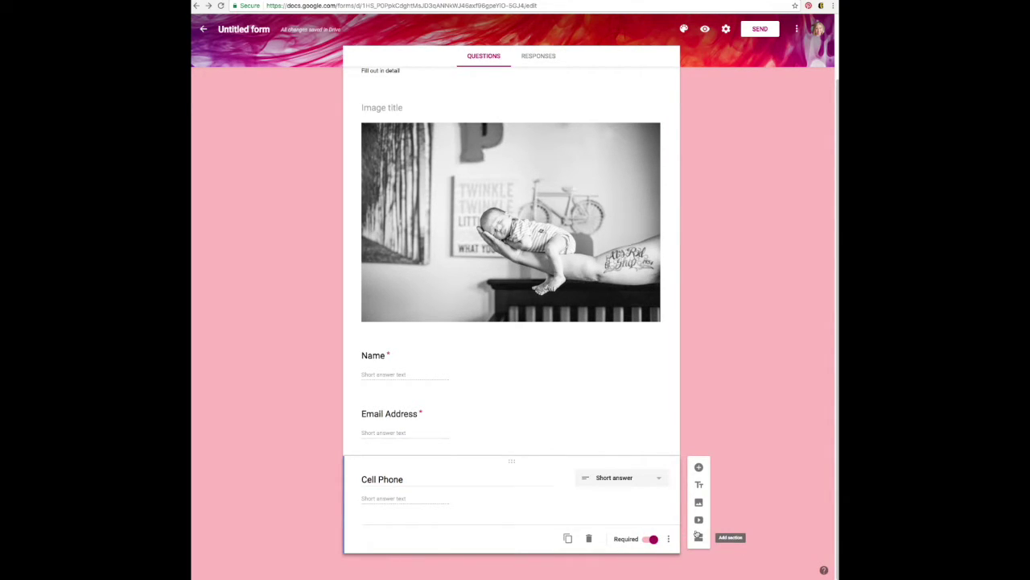
Step: Add a "Best time to contact" question with all the suggested options: Morning, Afternoon and Evening
{"action": "left_click", "coordinate": [695, 468]}
{"action": "type", "text": "Best time to contact"}
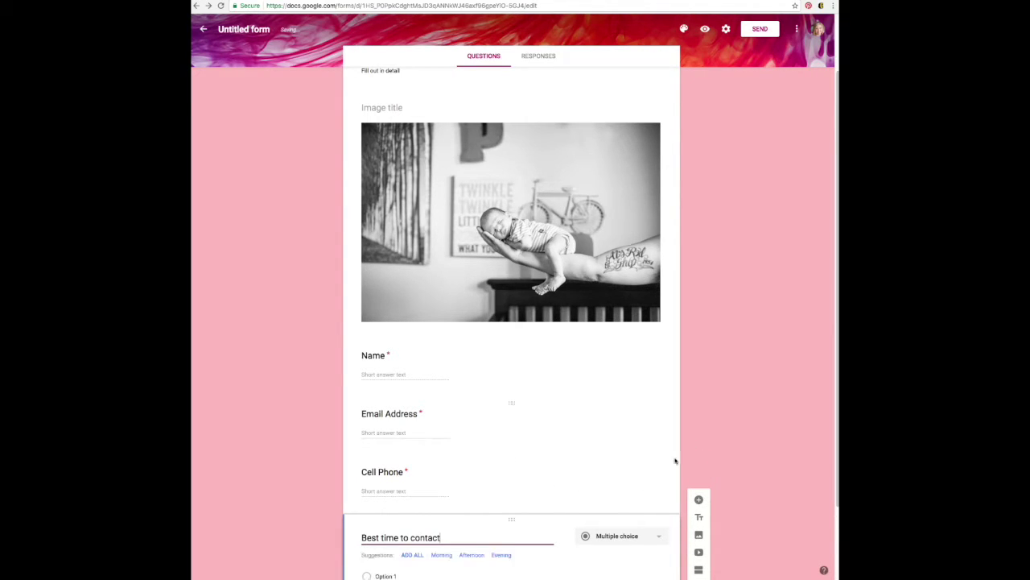
{"action": "scroll", "coordinate": [755, 499], "scroll_direction": "down", "scroll_amount": 2}
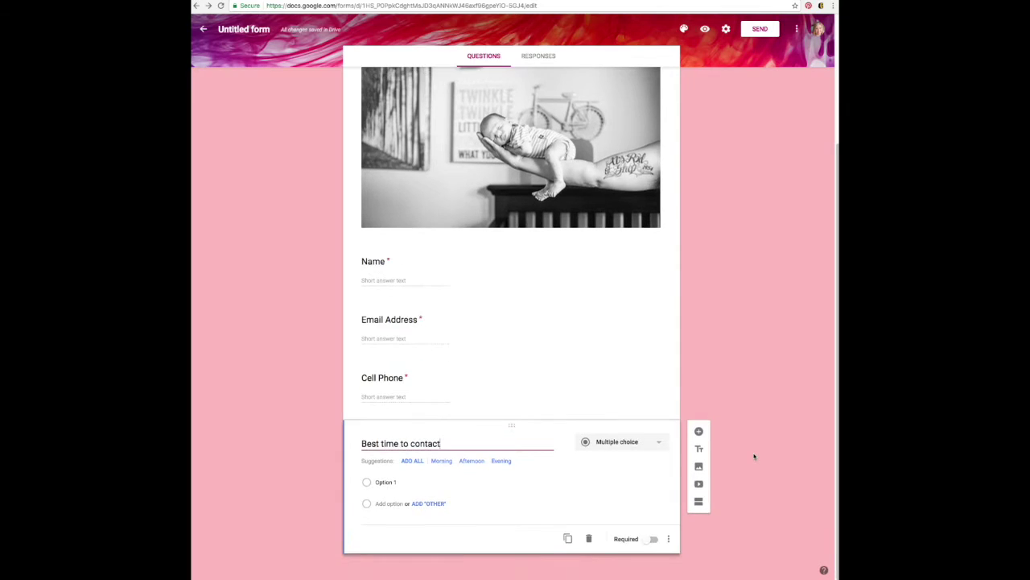
{"action": "left_click", "coordinate": [410, 469]}
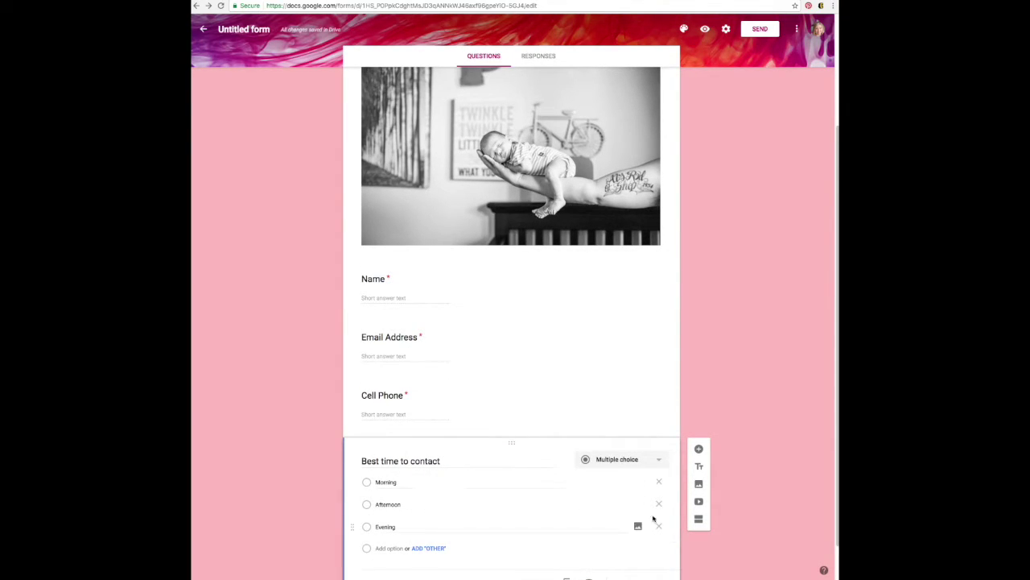
Step: Change the answer type of the "Best time to contact" question to Checkboxes
{"action": "left_click", "coordinate": [657, 461]}
{"action": "left_click", "coordinate": [650, 451]}
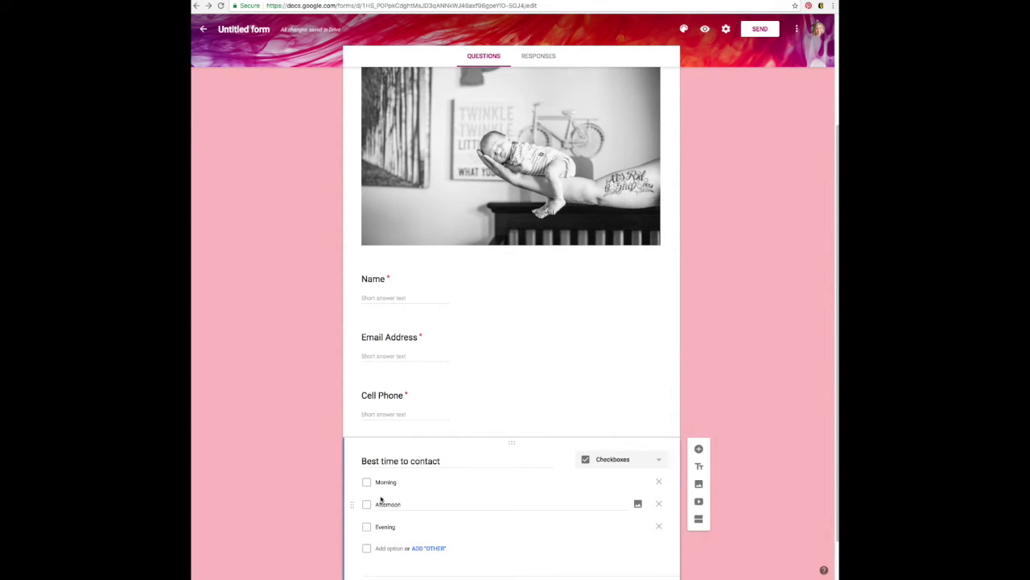
{"action": "left_click", "coordinate": [657, 460]}
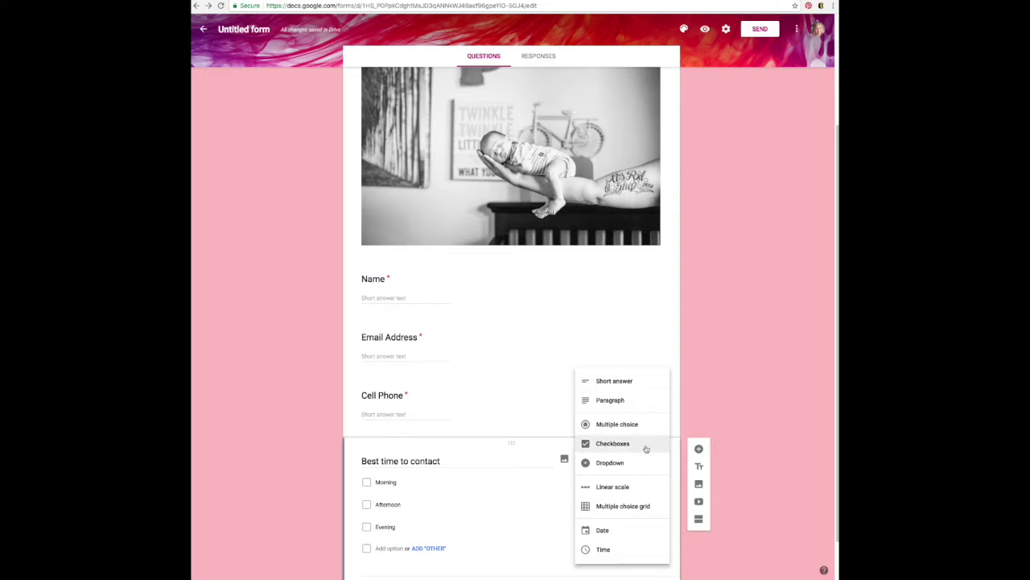
{"action": "left_click", "coordinate": [644, 453]}
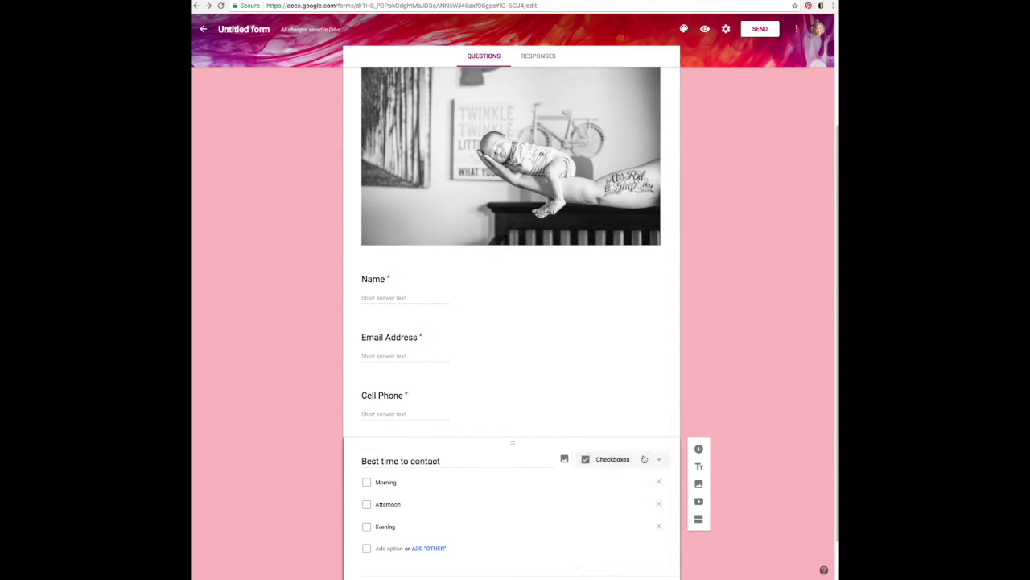
Step: Add a new section after the contact questions and title it "Skin: (Check ALL that apply)"
{"action": "scroll", "coordinate": [735, 479], "scroll_direction": "down", "scroll_amount": 1}
{"action": "scroll", "coordinate": [736, 479], "scroll_direction": "down", "scroll_amount": 1}
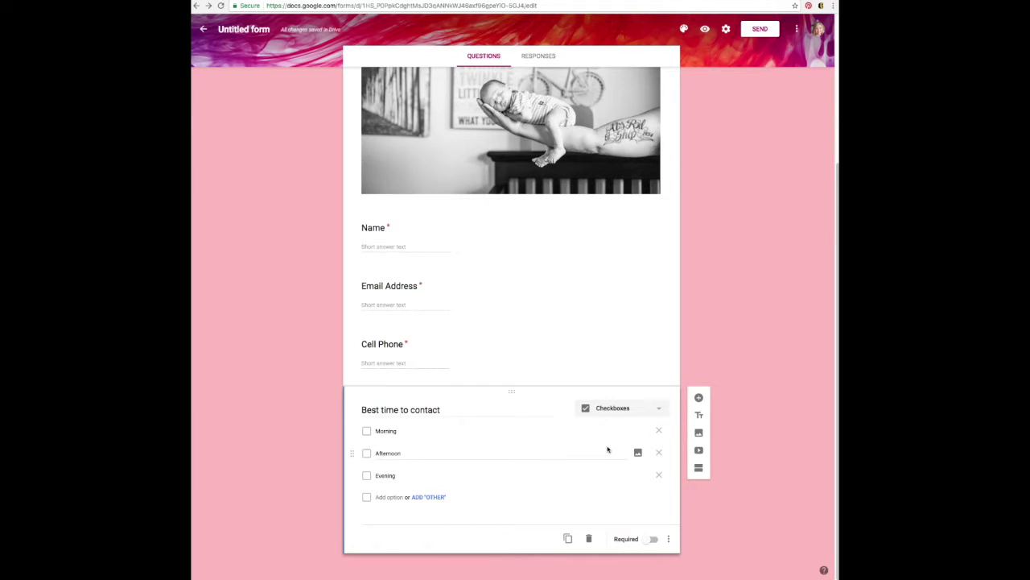
{"action": "left_click", "coordinate": [699, 468]}
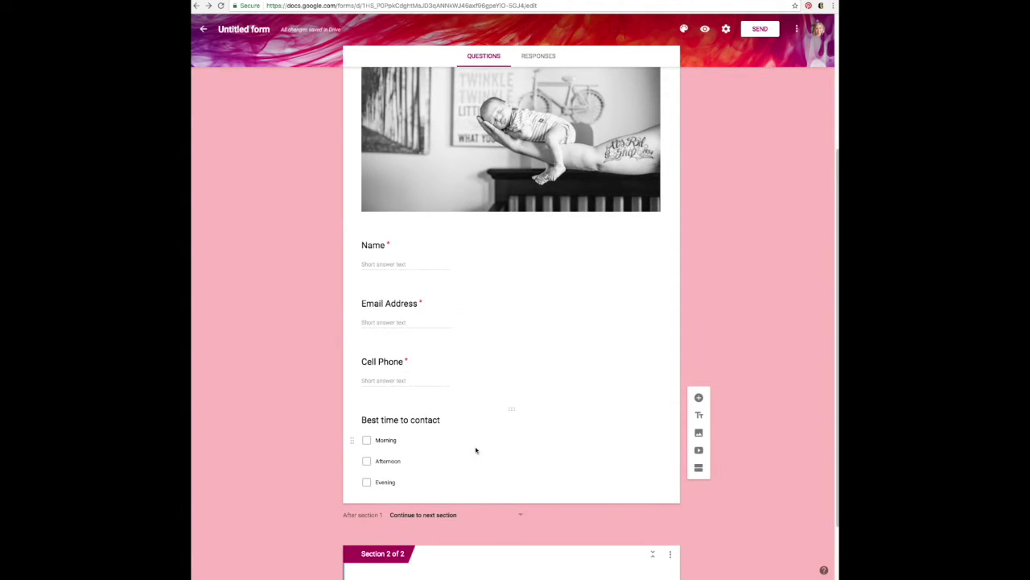
{"action": "scroll", "coordinate": [646, 510], "scroll_direction": "down", "scroll_amount": 2}
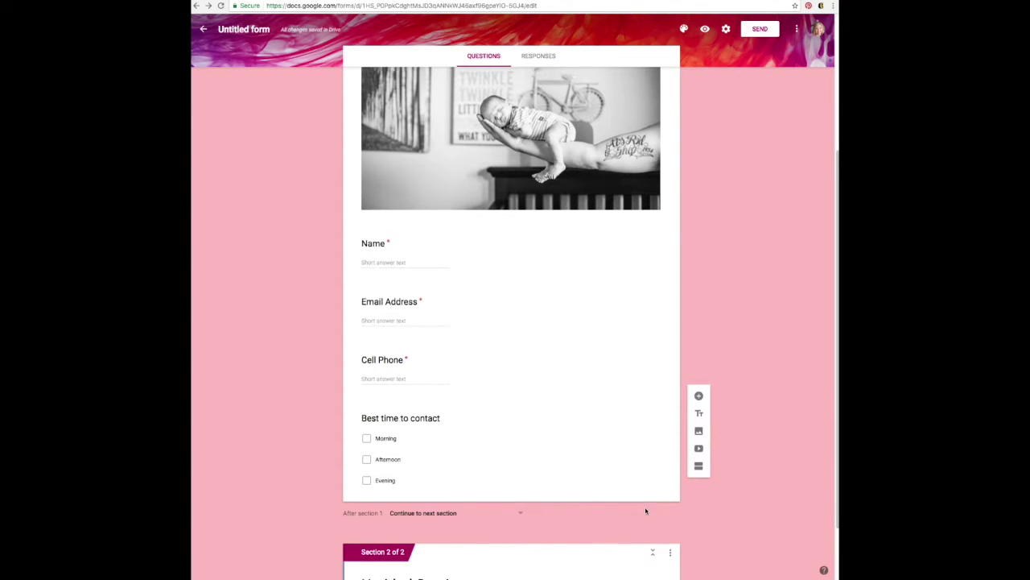
{"action": "left_click", "coordinate": [646, 511]}
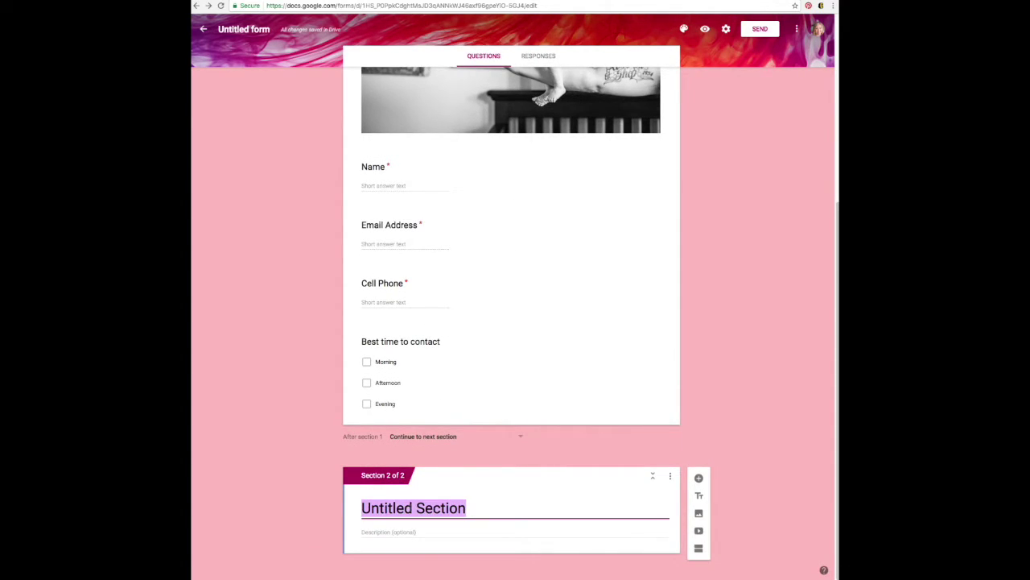
{"action": "type", "text": "Con"}
{"action": "key", "text": "BackSpace"}
{"action": "key", "text": "BackSpace"}
{"action": "type", "text": "kin"}
{"action": "key", "text": "BackSpace"}
{"action": "type", "text": "n"}
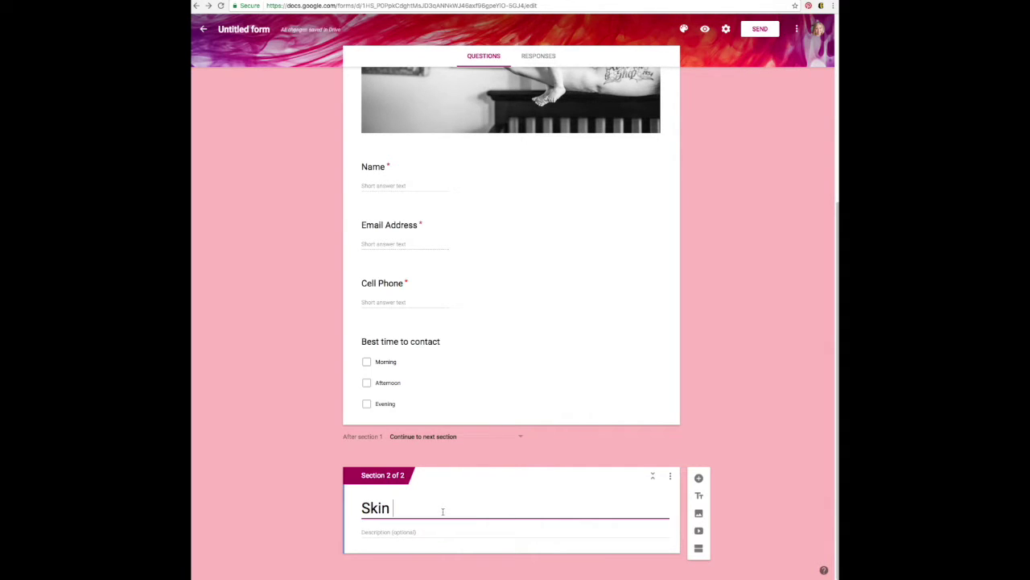
{"action": "type", "text": ": (Check ALL that apply)"}
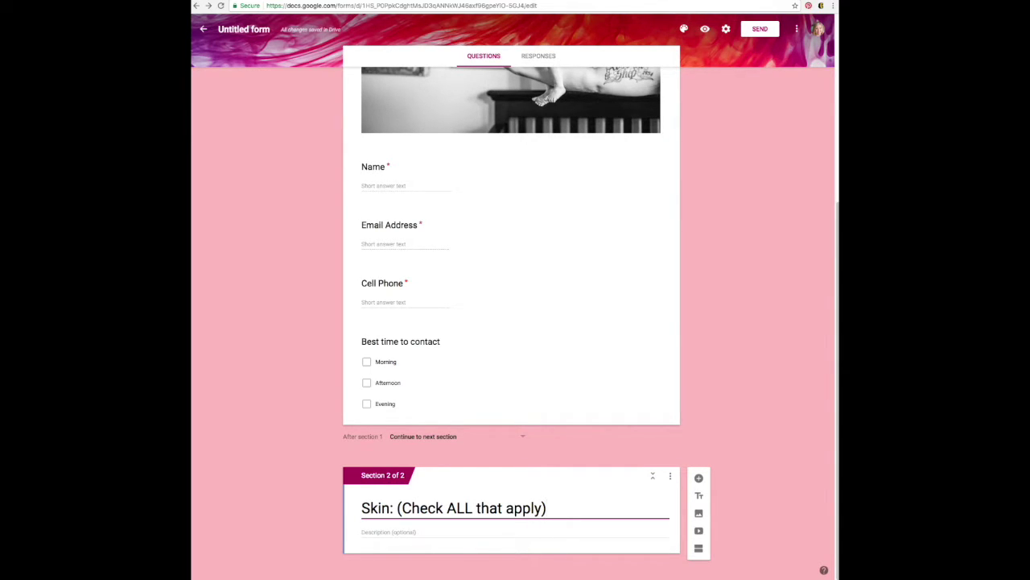
Step: Add a question titled "Skin Concerns" to the Skin section and set its answer type to Checkboxes
{"action": "left_click", "coordinate": [421, 533]}
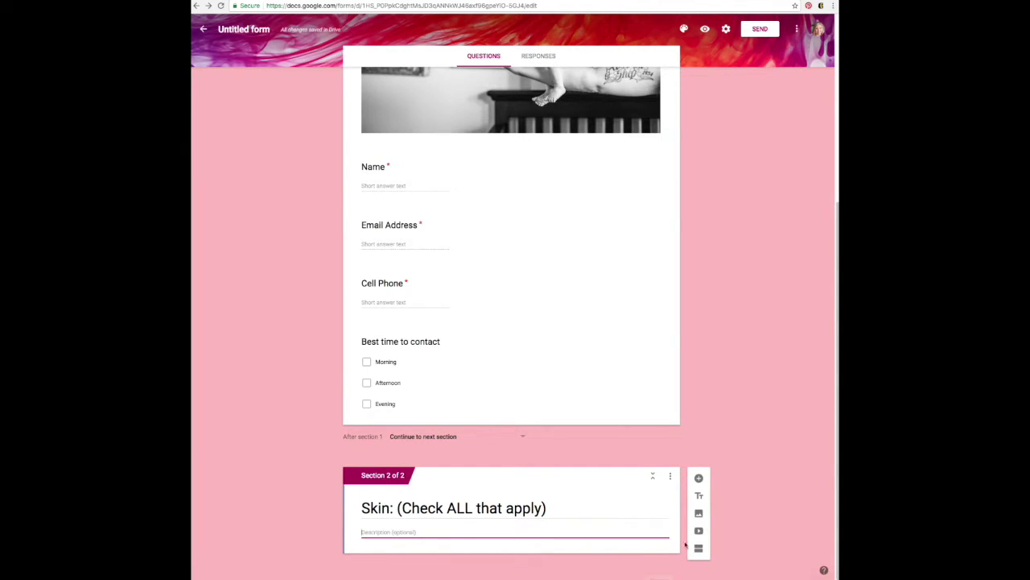
{"action": "left_click", "coordinate": [699, 477]}
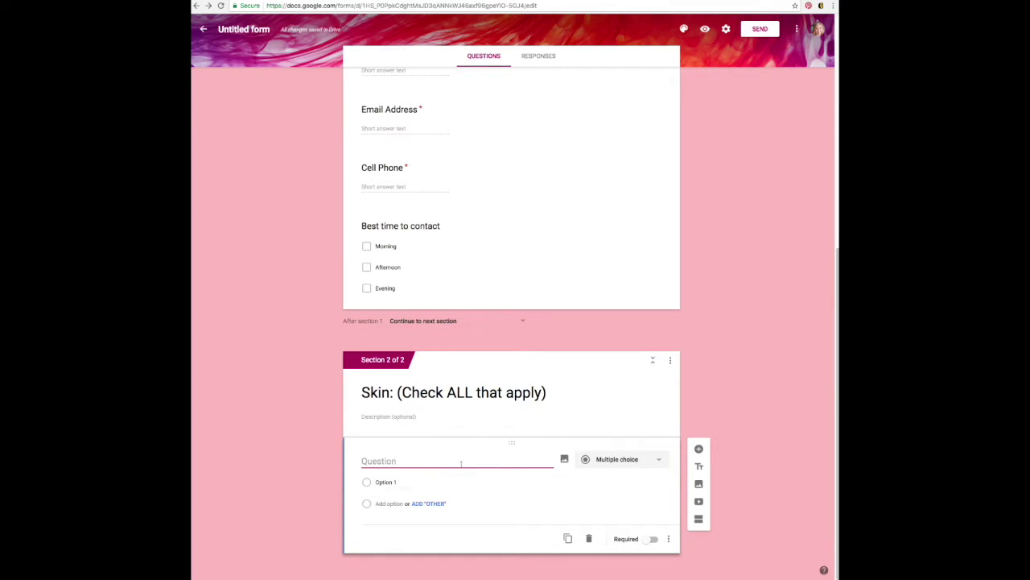
{"action": "type", "text": "nsitive Skin"}
{"action": "left_click_drag", "start_coordinate": [417, 461], "coordinate": [338, 458]}
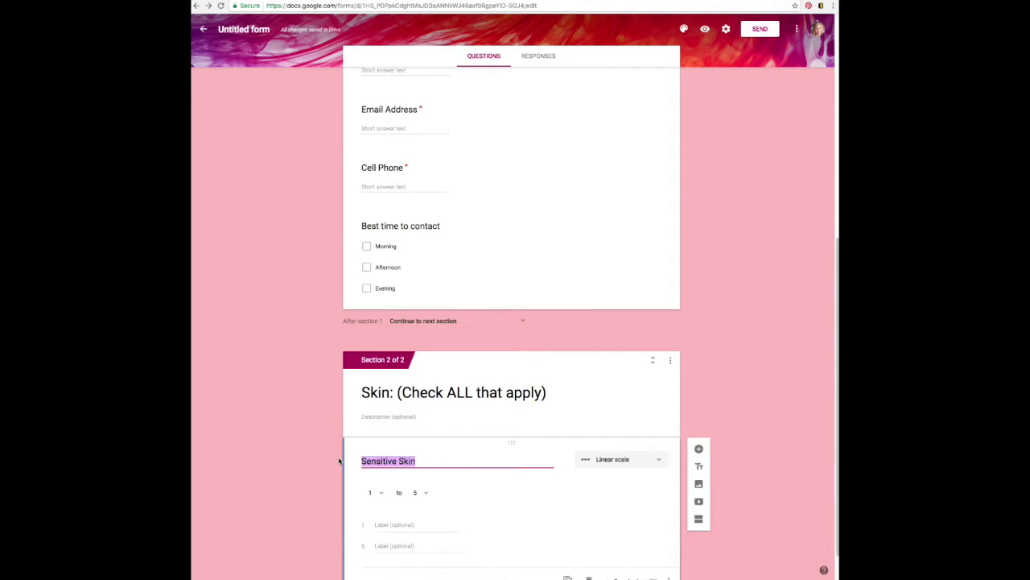
{"action": "type", "text": "Skin Concerns"}
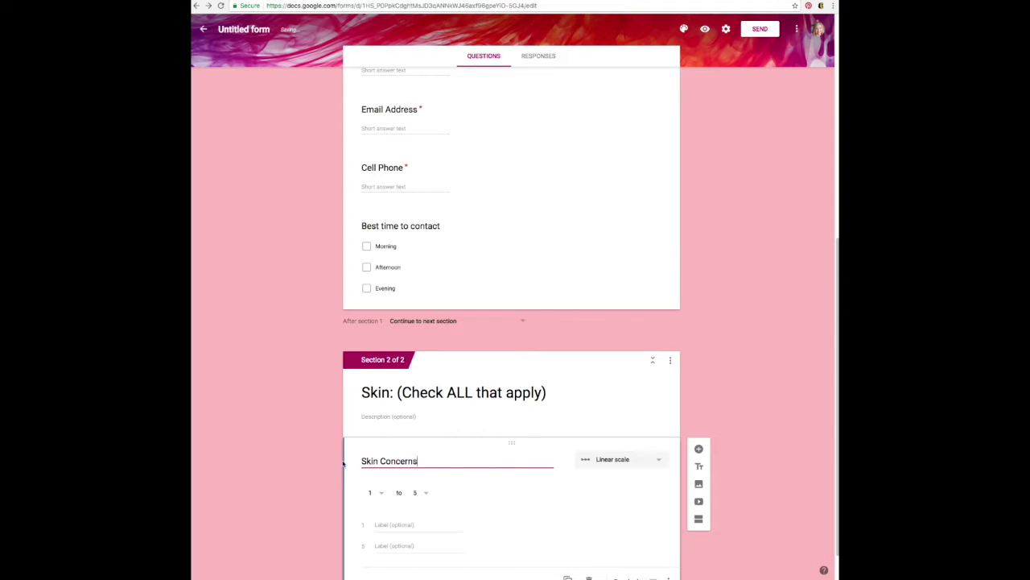
{"action": "left_click", "coordinate": [659, 459]}
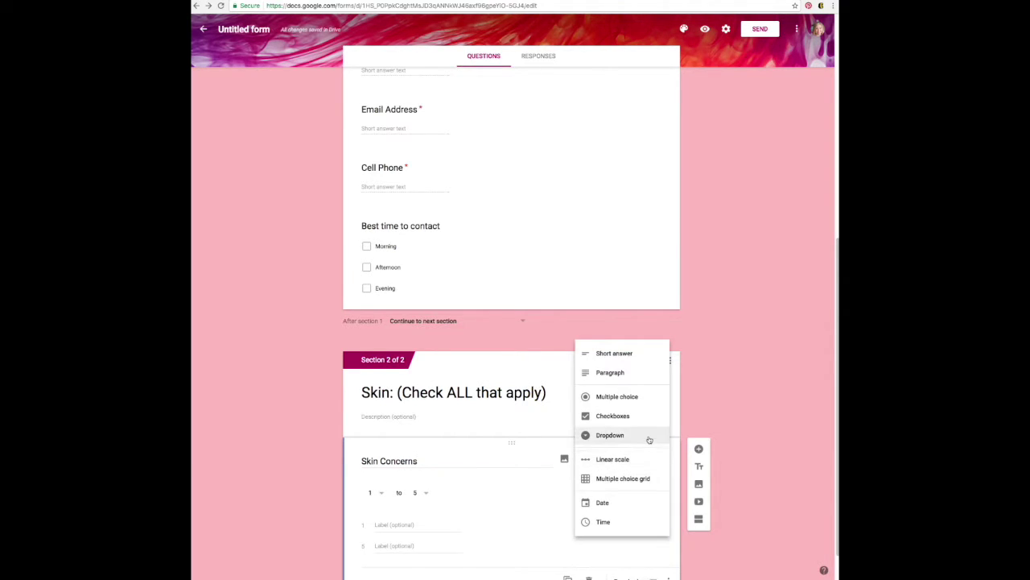
{"action": "left_click", "coordinate": [646, 418]}
Step: Enter the first Skin Concerns options: "Sensitive Skin", "Brown Spots, sun damage" and "Sun Damage"
{"action": "left_click", "coordinate": [409, 480]}
{"action": "type", "text": "Sensitive Skin"}
{"action": "key", "text": "Return"}
{"action": "type", "text": "Brown Spots, sun damage"}
{"action": "key", "text": "Return"}
{"action": "type", "text": "Sun Damage"}
{"action": "key", "text": "Return"}
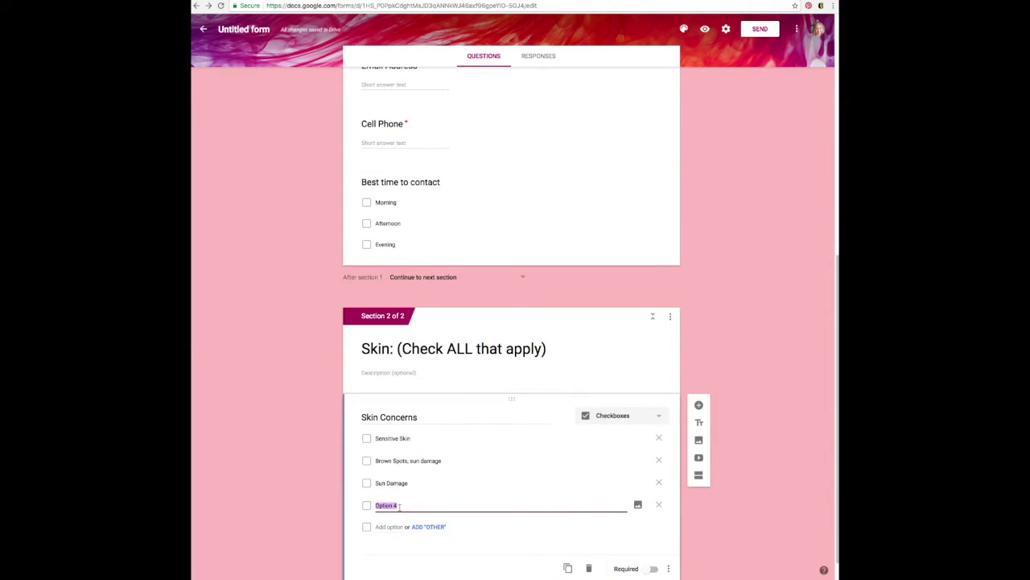
Step: Add the skin options "Fine lines and wrinkles", "Dry/flaky skin", "Dark under eye circles", "Black or white heads", "Large pores" and Other
{"action": "type", "text": "Fine lines and wrinkles"}
{"action": "key", "text": "Return"}
{"action": "type", "text": "Dry/flaky skin"}
{"action": "key", "text": "Return"}
{"action": "type", "text": "Dark under eye circles"}
{"action": "key", "text": "Return"}
{"action": "type", "text": "Black or white heads Large pores"}
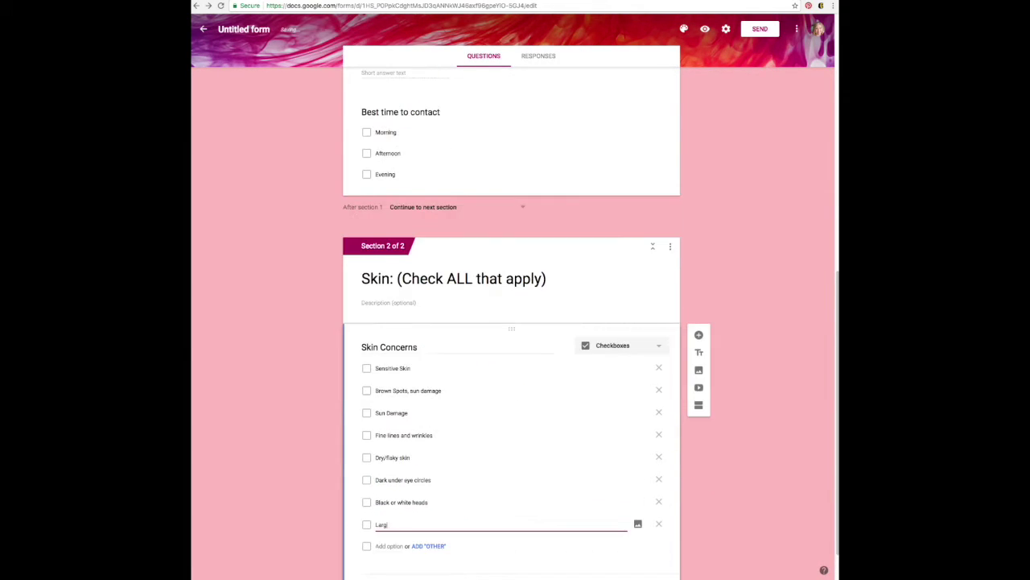
{"action": "left_click", "coordinate": [429, 546]}
Step: Add a new section titled "Health" after the Skin section, with the description "Check ALL that apply" and a blank question
{"action": "left_click", "coordinate": [699, 335]}
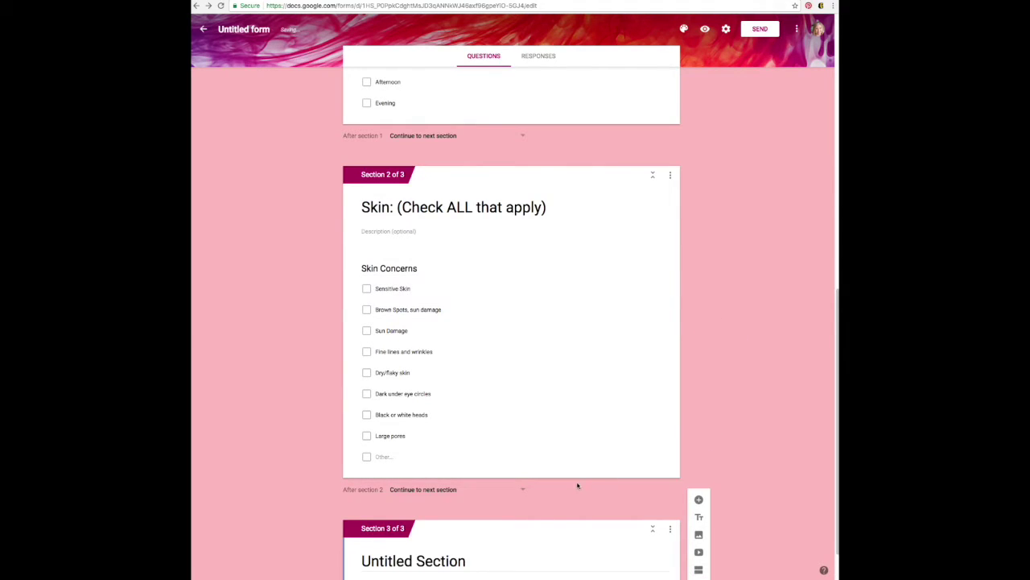
{"action": "type", "text": "Health"}
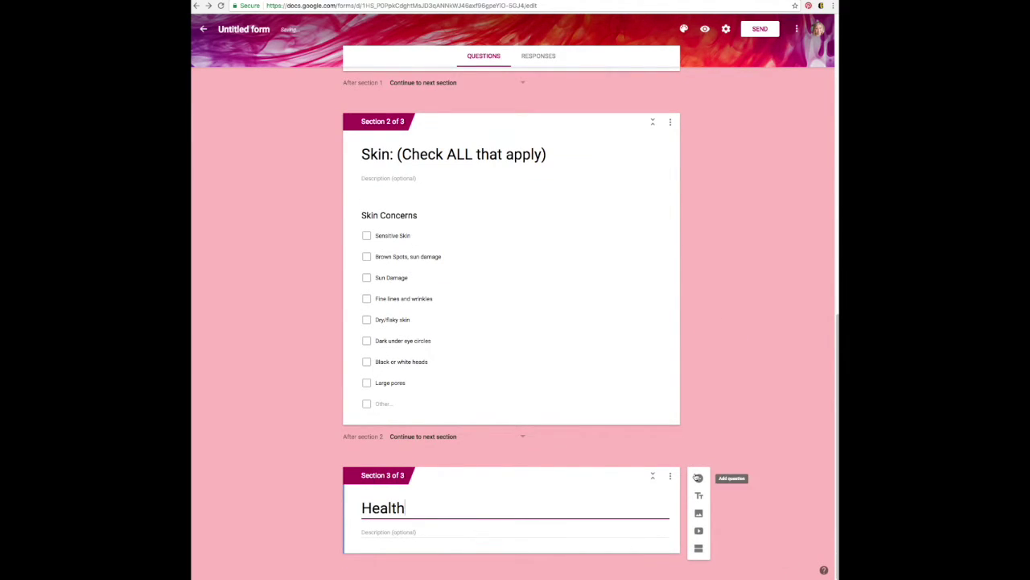
{"action": "left_click", "coordinate": [699, 477]}
{"action": "left_click", "coordinate": [395, 417]}
{"action": "type", "text": "d"}
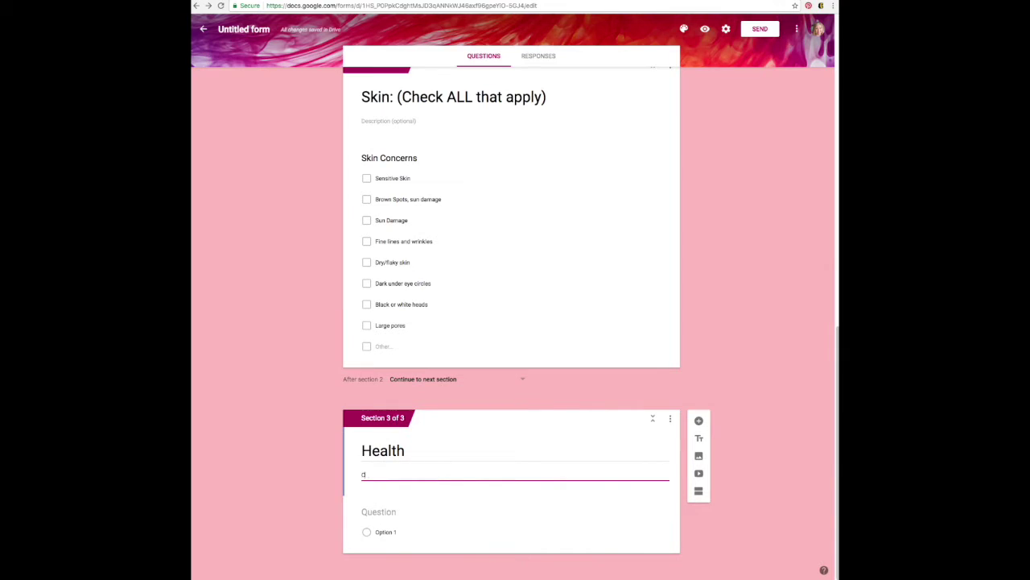
{"action": "type", "text": "heck aLL that apply"}
Step: Title the Health section's blank question "Health concerns" and set its answer type to Checkboxes
{"action": "left_click", "coordinate": [469, 514]}
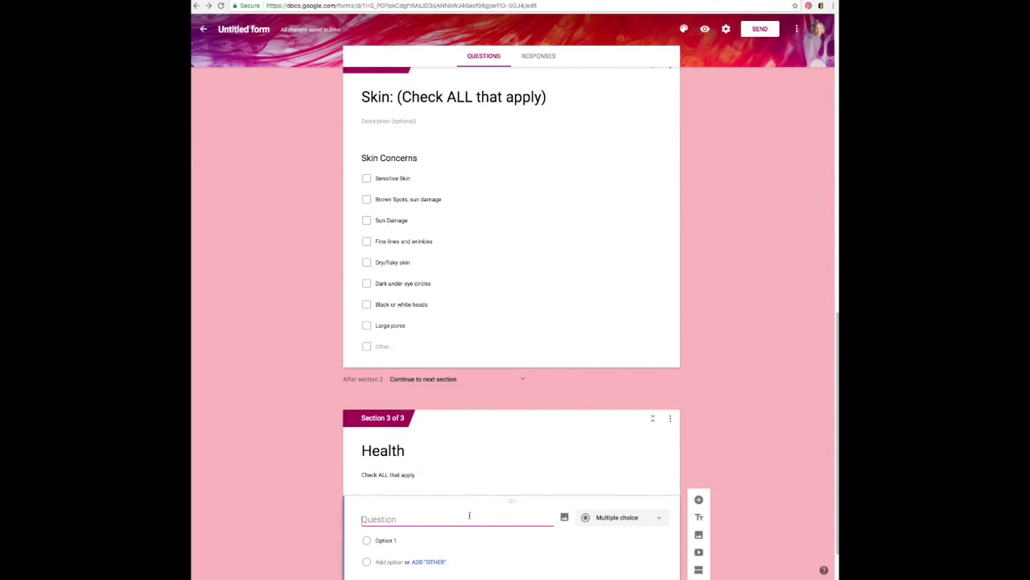
{"action": "type", "text": "Health concerns:"}
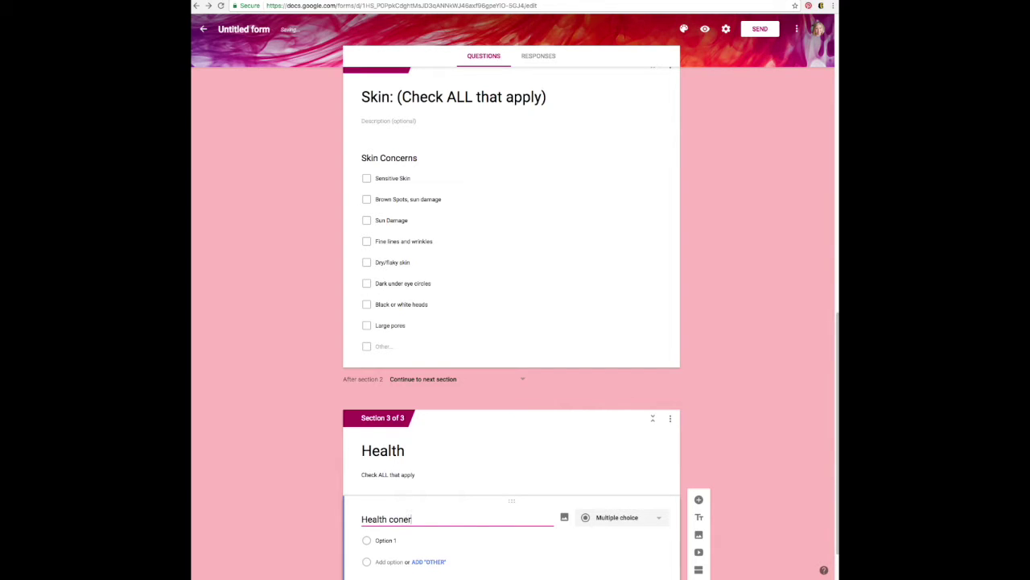
{"action": "key", "text": "BackSpace"}
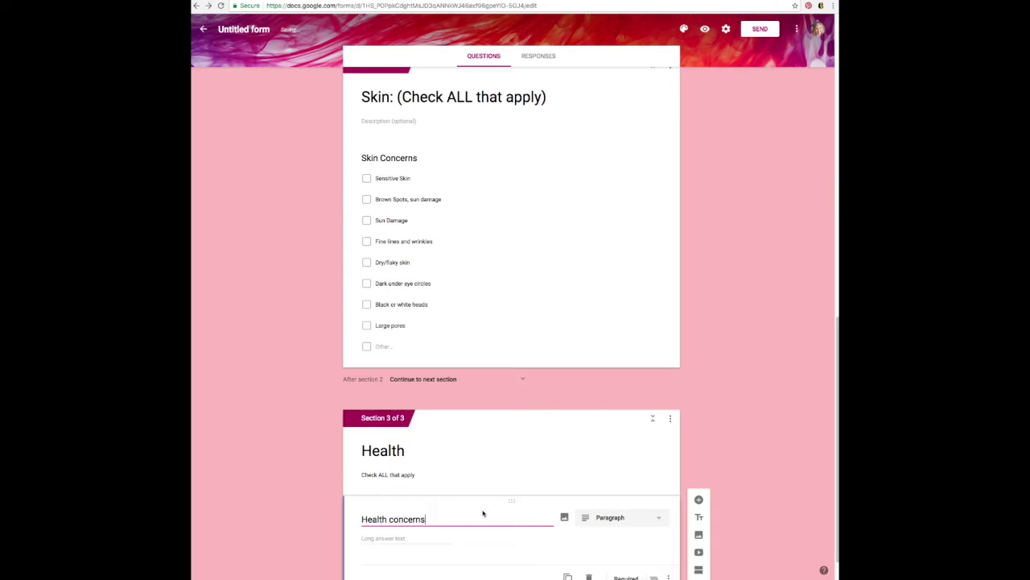
{"action": "left_click", "coordinate": [649, 518]}
{"action": "left_click", "coordinate": [644, 439]}
Step: Enter the first Health concerns options: "Difficulty Sleeping" and "Fitness, nutrition/performance"
{"action": "left_click", "coordinate": [392, 476]}
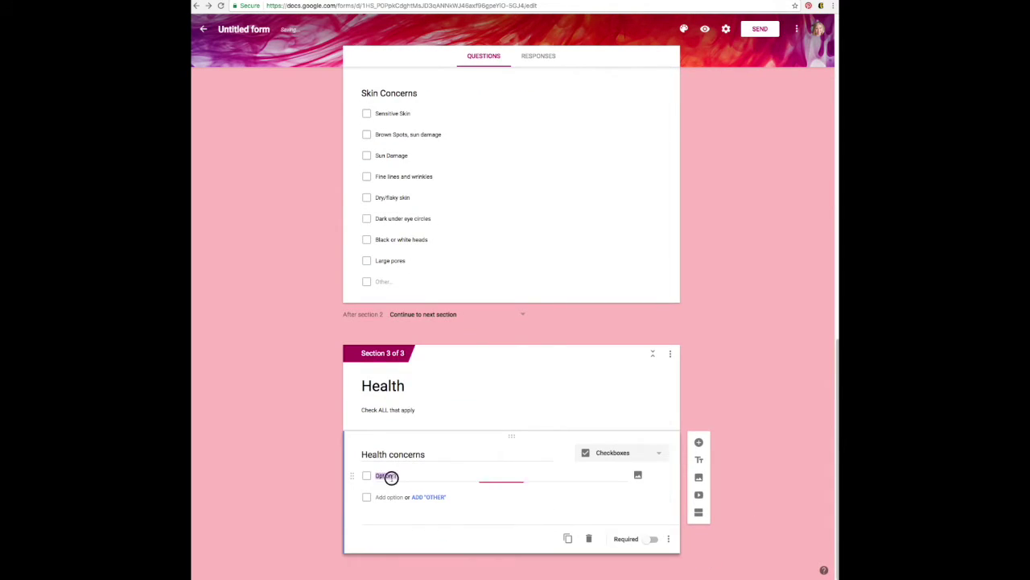
{"action": "type", "text": "Difficulty Sleeping"}
{"action": "key", "text": "Return"}
{"action": "type", "text": "Poor"}
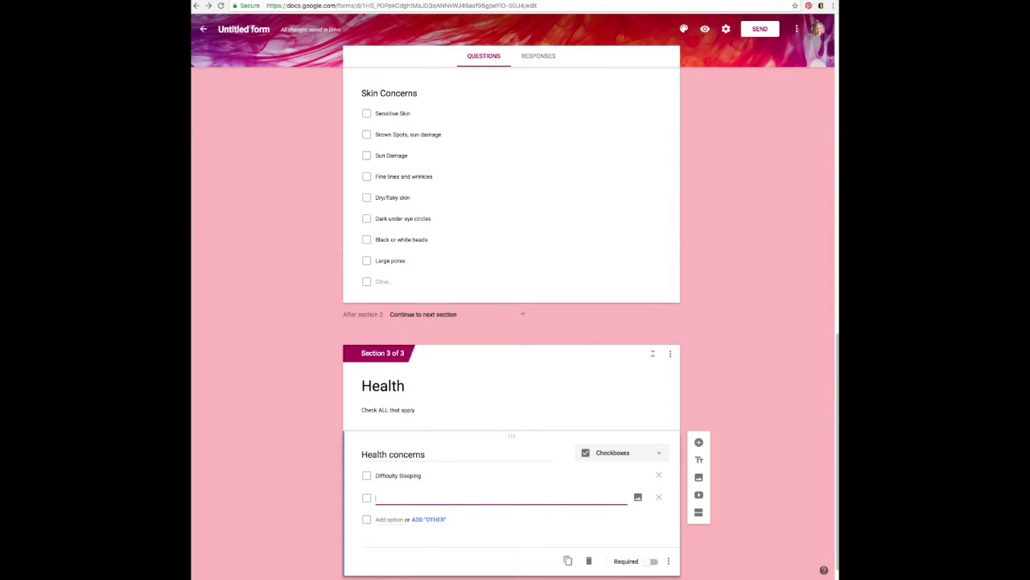
{"action": "type", "text": "ss,"}
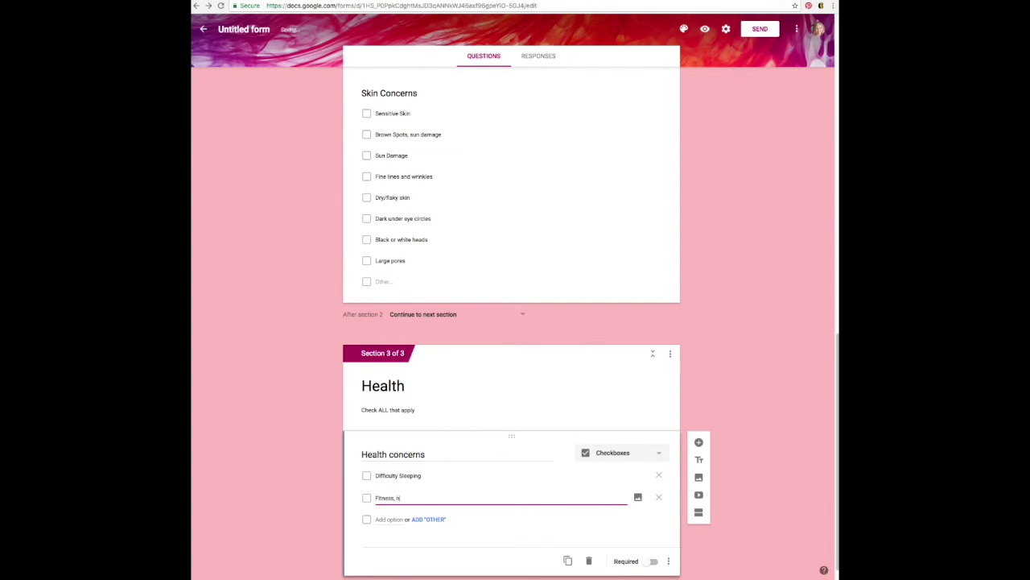
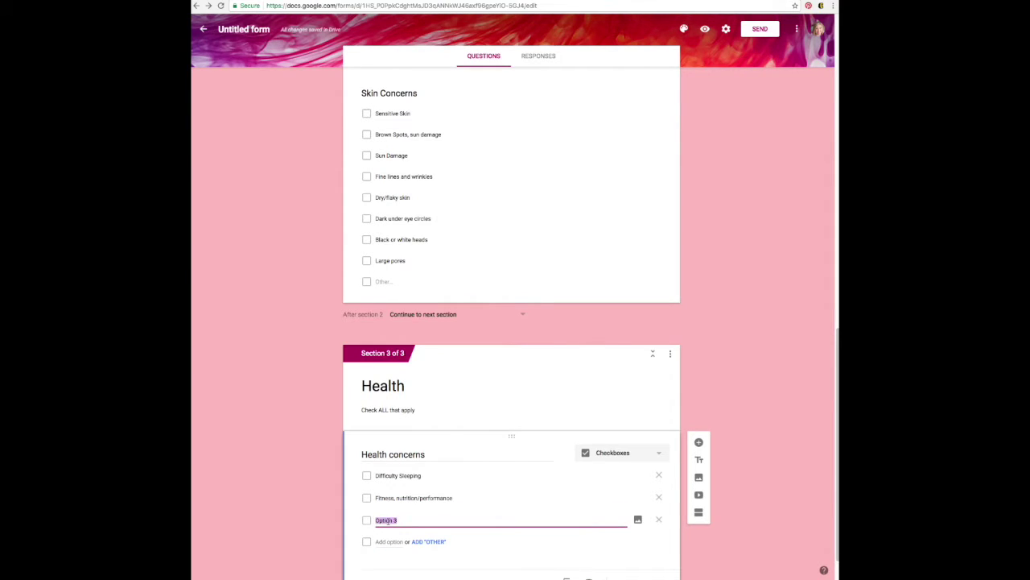
Step: Add the Health concerns options "Low Vitamin D/B12", "Poor energy Level" and "Weight Loss Plateau"
{"action": "type", "text": "Low Vitam"}
{"action": "left_click", "coordinate": [390, 541]}
{"action": "type", "text": "Poor energy Level"}
{"action": "left_click", "coordinate": [390, 563]}
{"action": "type", "text": "Weight Loss Platue"}
{"action": "key", "text": "BackSpace"}
{"action": "key", "text": "BackSpace"}
{"action": "type", "text": "eau"}
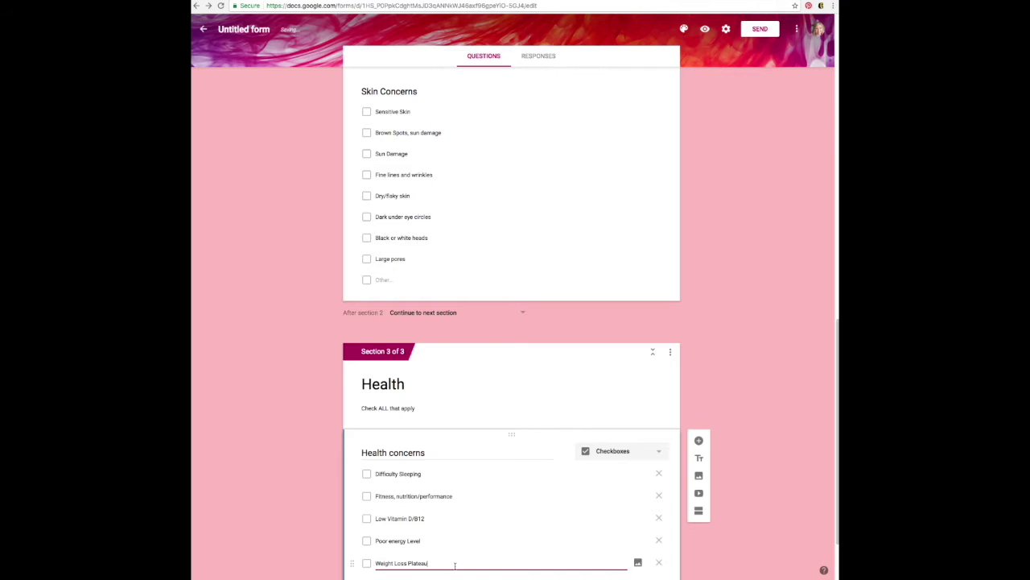
Step: Add the Health concerns options "Weight Management", "Skip meals/eat on the run", "Bloating Constipation, Heartburn" and Other
{"action": "key", "text": "Return"}
{"action": "type", "text": "Weight Management"}
{"action": "key", "text": "Return"}
{"action": "type", "text": "Skip meals/eat on the run"}
{"action": "key", "text": "Return"}
{"action": "type", "text": "Bloating Constipation, Heart"}
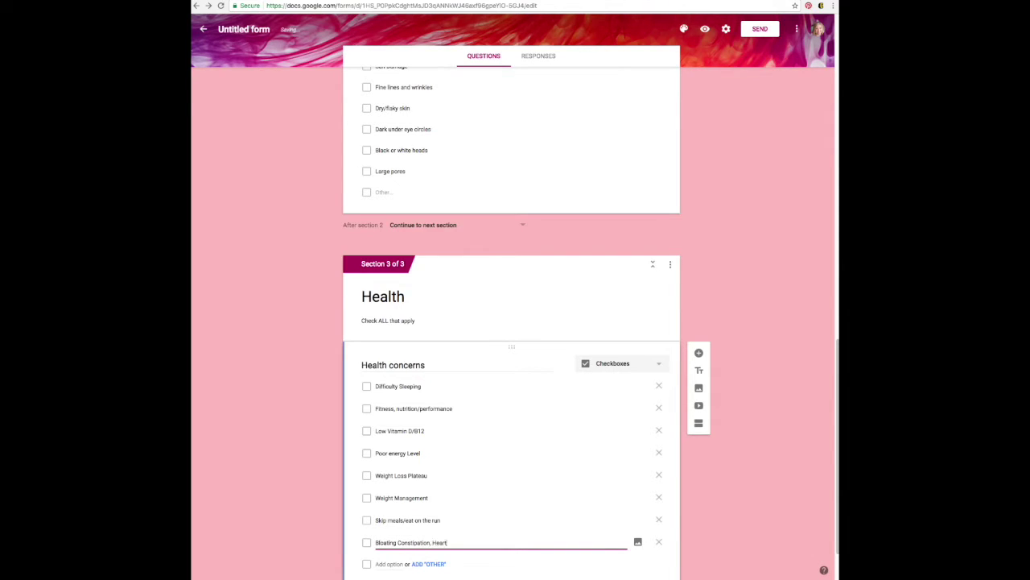
{"action": "type", "text": "burn"}
{"action": "scroll", "coordinate": [451, 550], "scroll_direction": "down", "scroll_amount": 1}
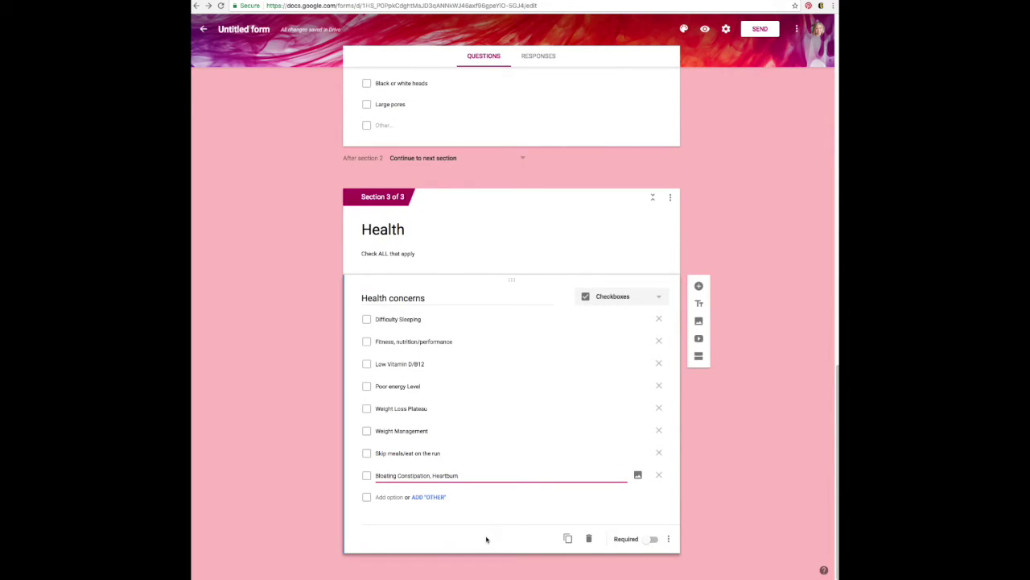
{"action": "left_click", "coordinate": [424, 497]}
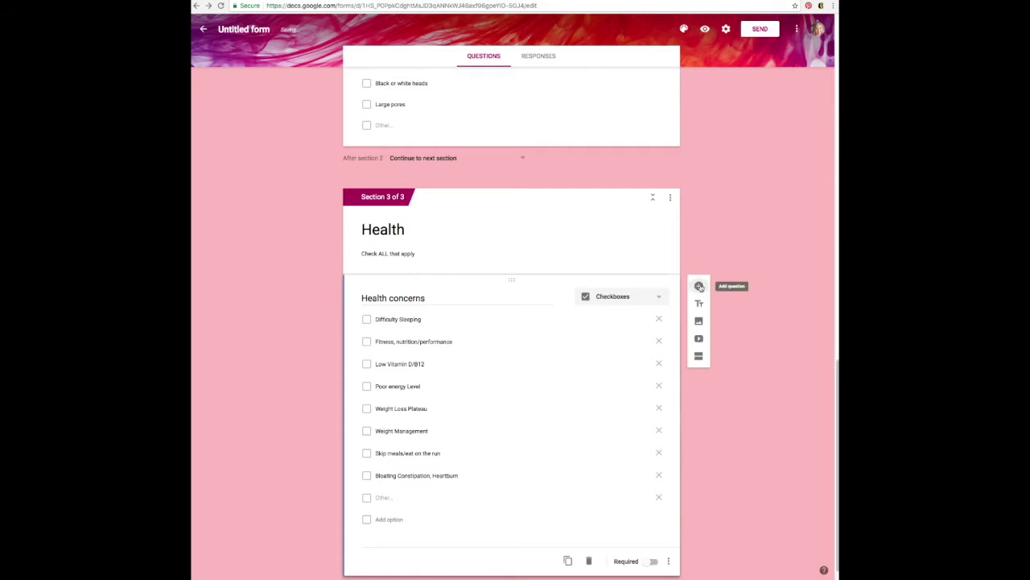
Step: Add a new section titled "Other Concerns" after the Health section, with the description "Check ALL that apply"
{"action": "left_click", "coordinate": [698, 286]}
{"action": "left_click", "coordinate": [588, 539]}
{"action": "left_click", "coordinate": [698, 334]}
{"action": "type", "text": "O"}
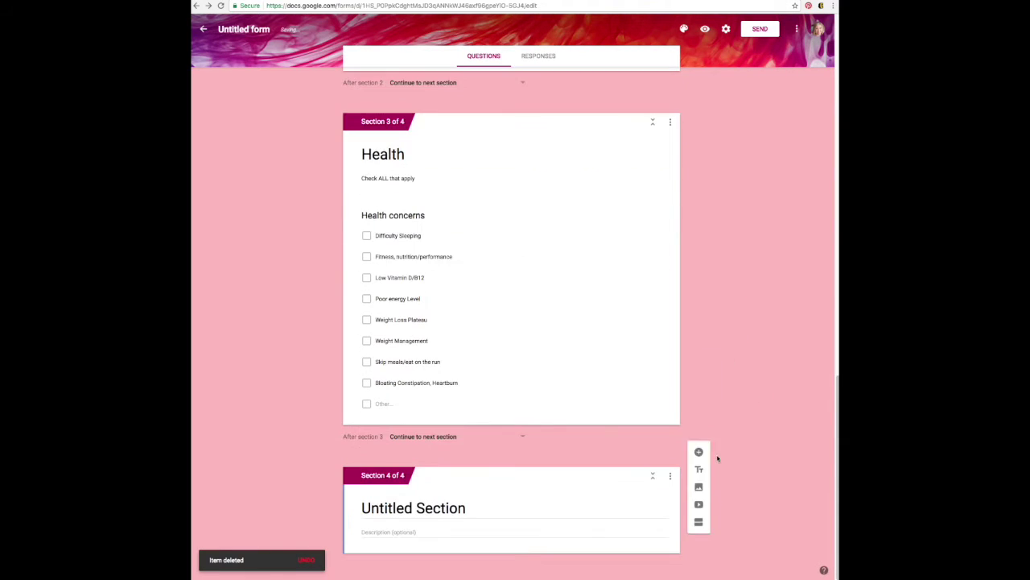
{"action": "type", "text": "ther Concerns"}
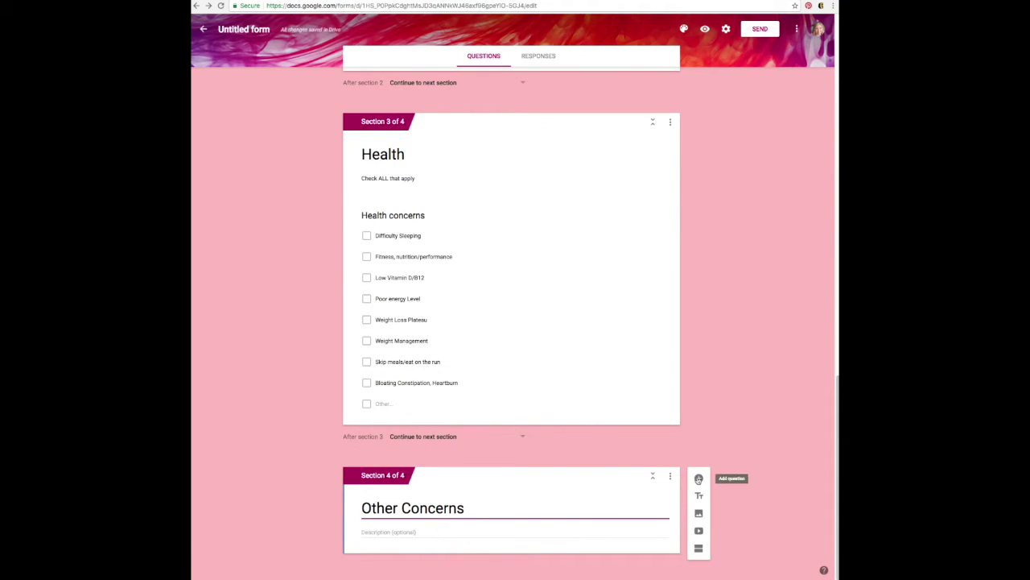
{"action": "key", "text": "Tab"}
{"action": "type", "text": "Check ALL that apply"}
Step: Add a Checkboxes question titled "Other Concerns" to the Other Concerns section
{"action": "left_click", "coordinate": [698, 479]}
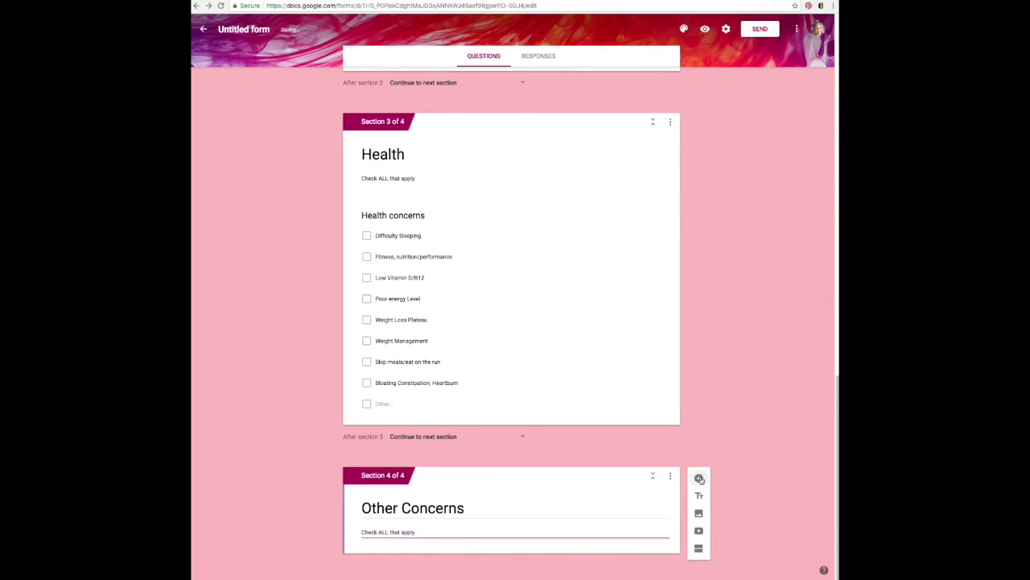
{"action": "left_click", "coordinate": [616, 458]}
{"action": "left_click", "coordinate": [616, 444]}
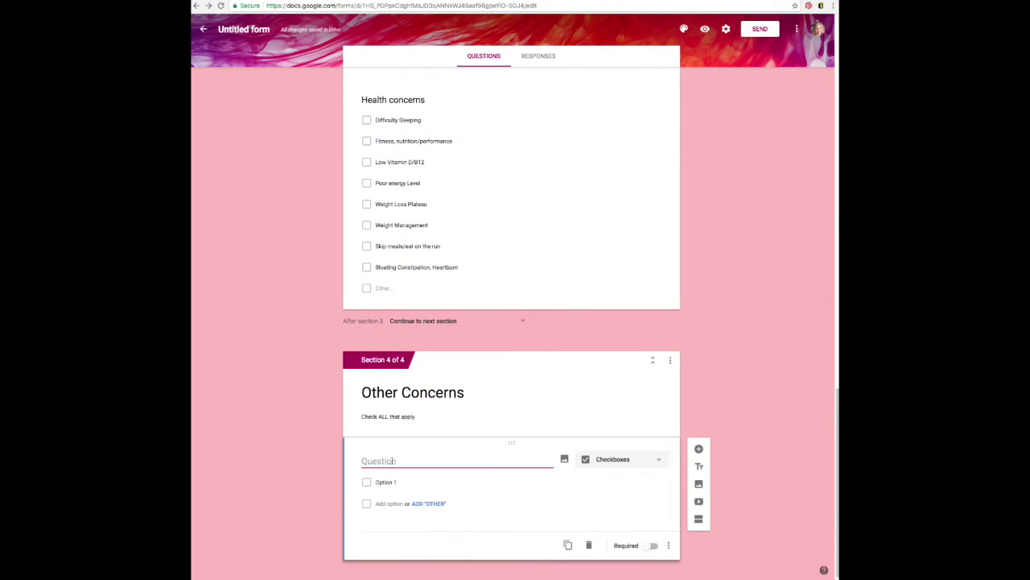
{"action": "type", "text": "Other Concerns"}
Step: Give the Other Concerns question the options "Longer thicker lashes", "Makeup doesn't last", "Processed/Damaged Hair", "Stretch Marks" and Other
{"action": "key", "text": "Tab"}
{"action": "type", "text": "Longer thicker lashes"}
{"action": "left_click", "coordinate": [387, 495]}
{"action": "type", "text": "Makeup doesn't last"}
{"action": "key", "text": "Return"}
{"action": "type", "text": "Processed"}
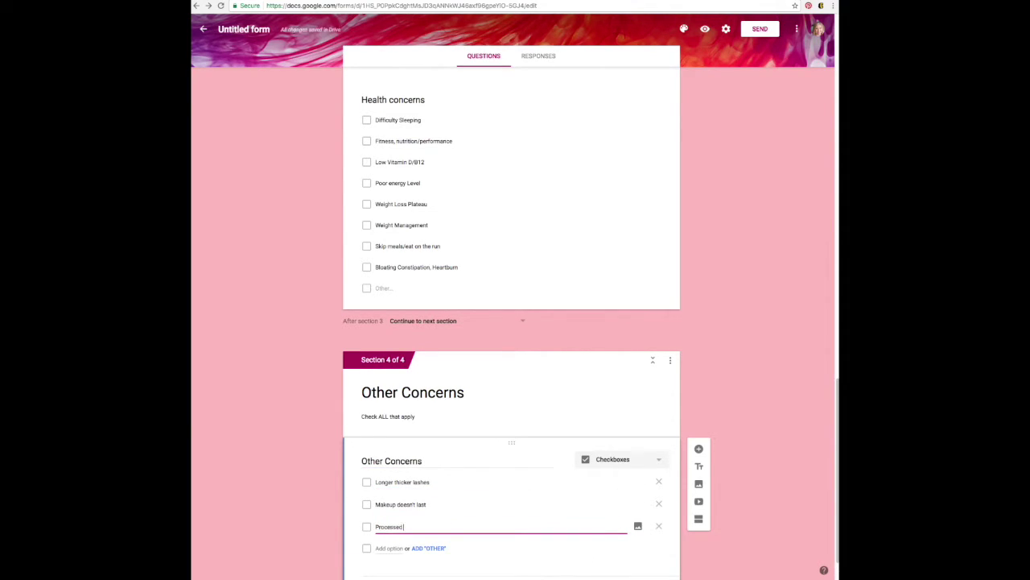
{"action": "type", "text": "/Damaged Hair"}
{"action": "key", "text": "Return"}
{"action": "type", "text": "Stretch Marks"}
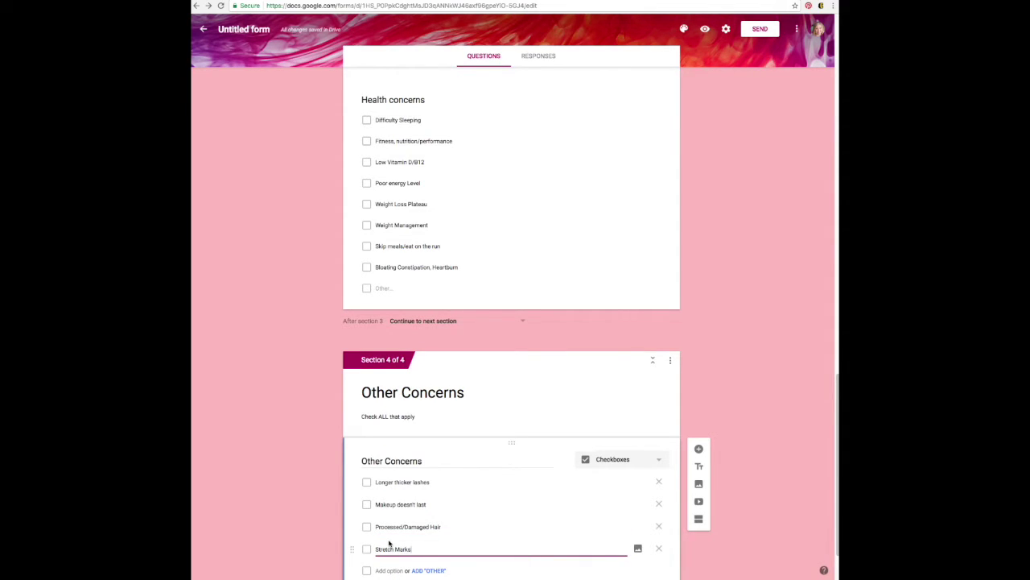
{"action": "key", "text": "Return"}
{"action": "left_click", "coordinate": [427, 496]}
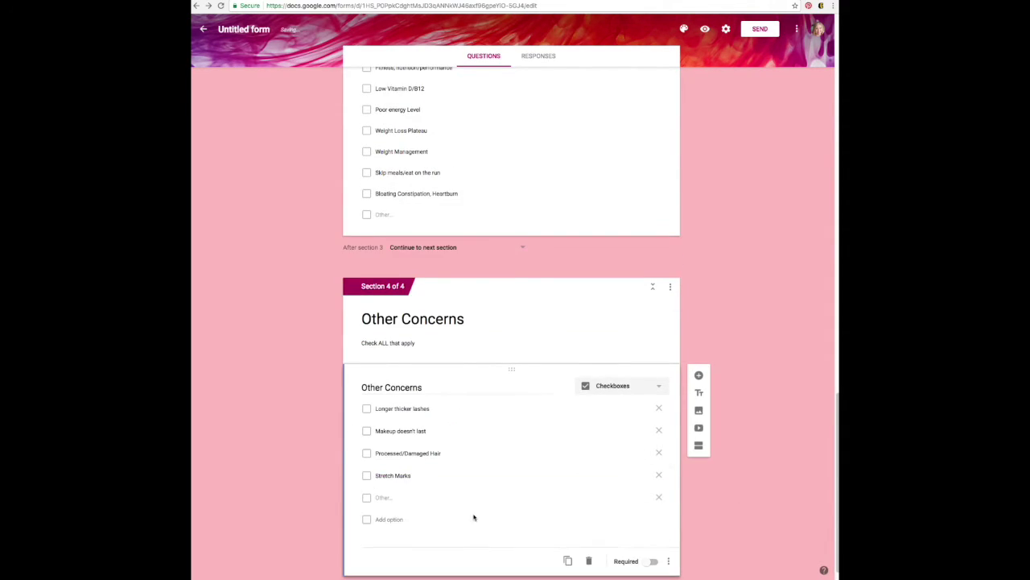
Step: Add a short-answer question "I currently cleanse and moisturize with" below Skin Concerns in the Skin section
{"action": "scroll", "coordinate": [547, 503], "scroll_direction": "down", "scroll_amount": 1}
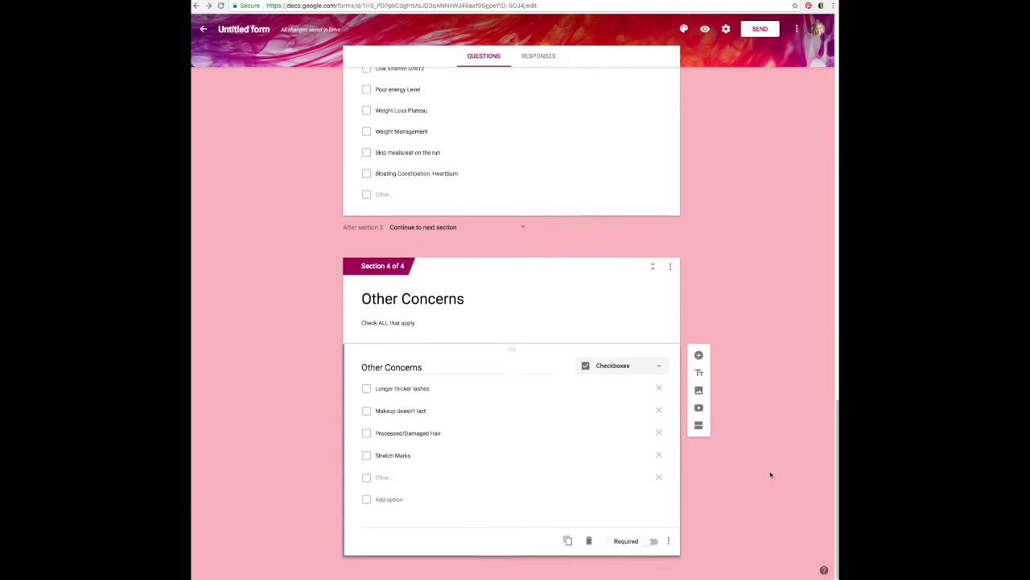
{"action": "scroll", "coordinate": [771, 475], "scroll_direction": "up", "scroll_amount": 12}
{"action": "scroll", "coordinate": [770, 475], "scroll_direction": "down", "scroll_amount": 8}
{"action": "scroll", "coordinate": [770, 476], "scroll_direction": "up", "scroll_amount": 5}
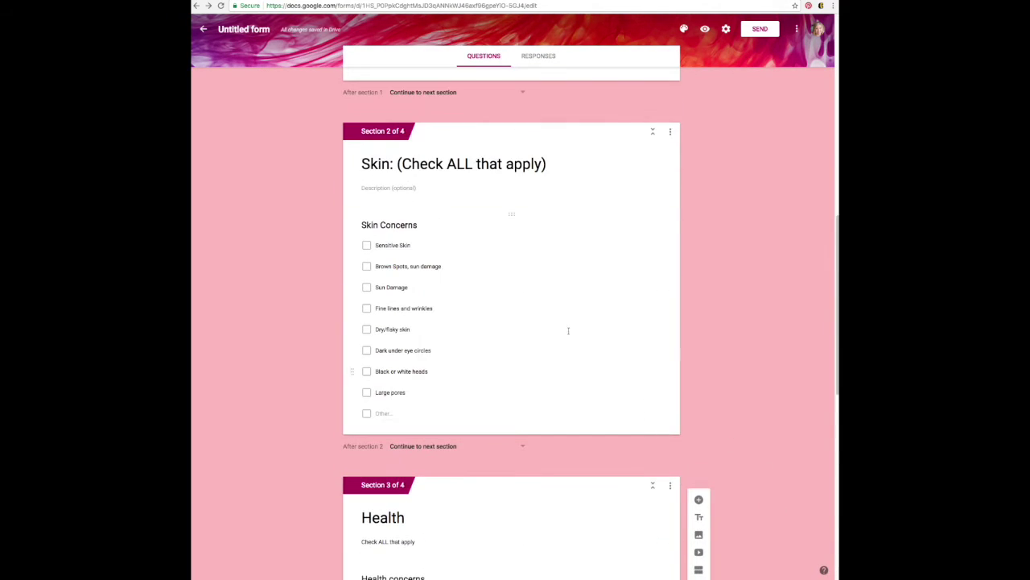
{"action": "left_click", "coordinate": [639, 262]}
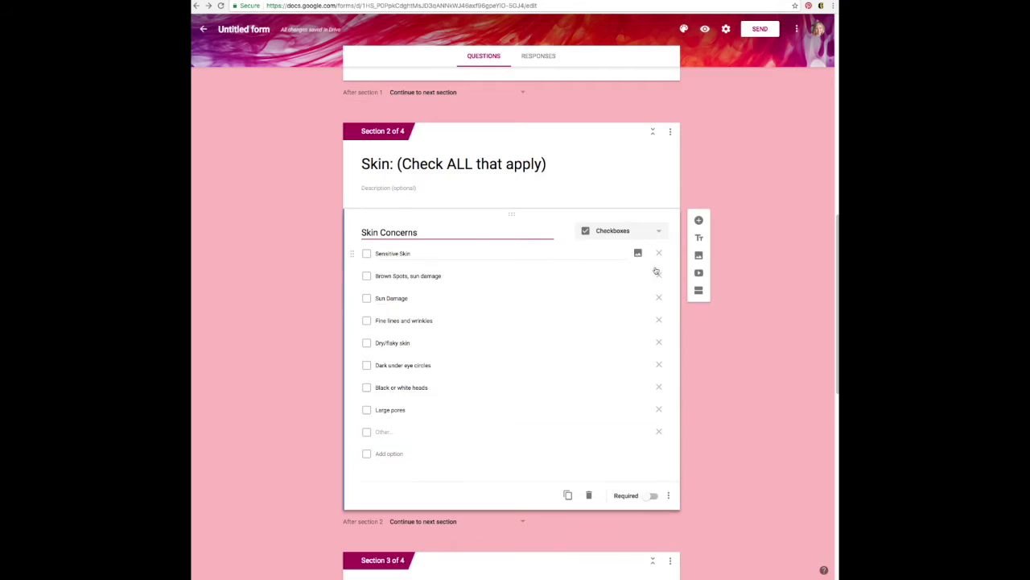
{"action": "left_click", "coordinate": [699, 220]}
{"action": "type", "text": "I currentl"}
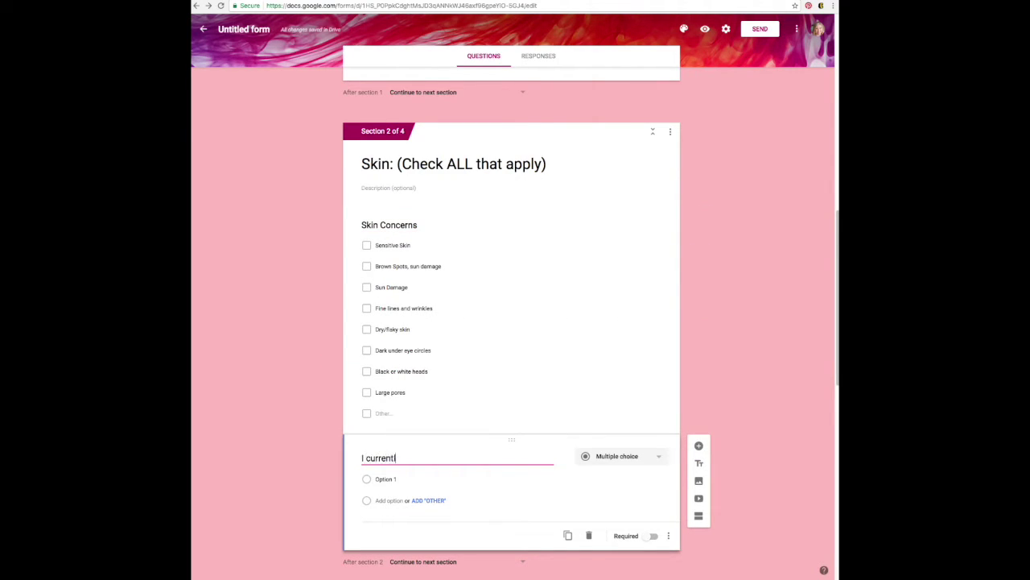
{"action": "type", "text": "y cleanse and mousoisturize with"}
{"action": "left_click", "coordinate": [624, 456]}
{"action": "left_click", "coordinate": [636, 380]}
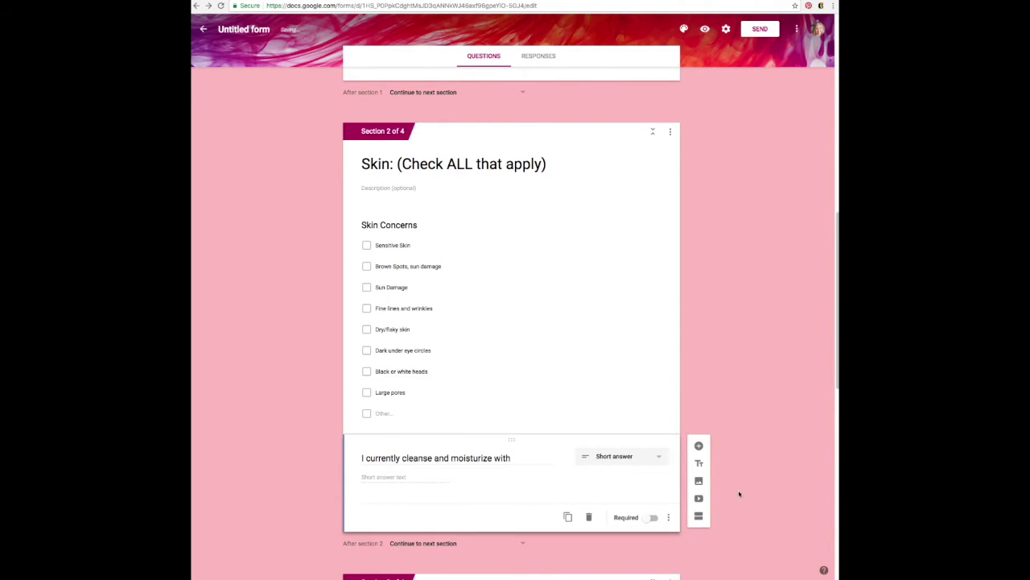
Step: Add a short-answer question "What supplements are you currently taking?" to the Health section and place it below Health concerns
{"action": "scroll", "coordinate": [742, 465], "scroll_direction": "down", "scroll_amount": 5}
{"action": "left_click", "coordinate": [697, 169]}
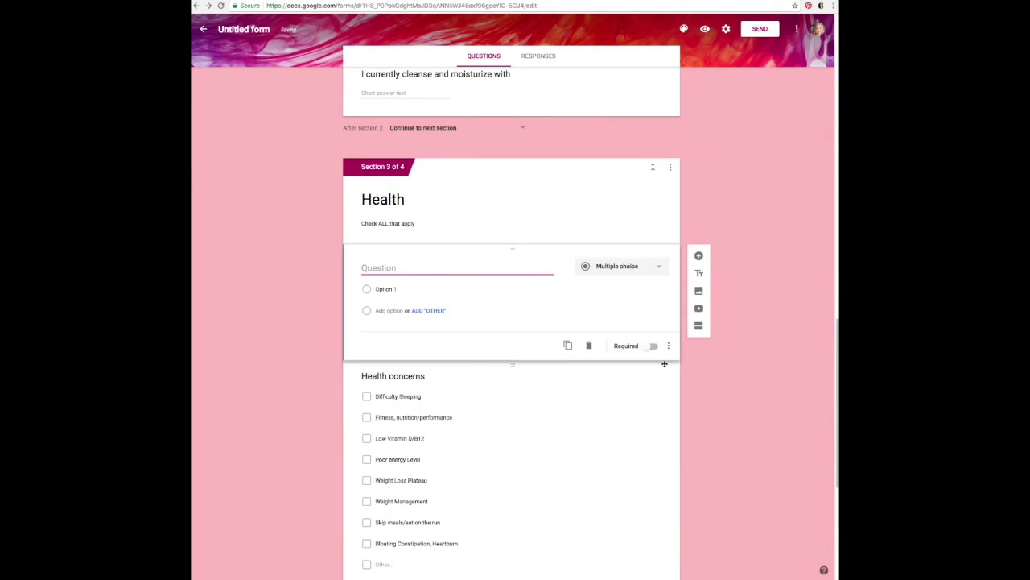
{"action": "mouse_move", "coordinate": [511, 250]}
{"action": "left_mouse_down"}
{"action": "mouse_move", "coordinate": [448, 511]}
{"action": "mouse_move", "coordinate": [458, 401]}
{"action": "left_mouse_up"}
{"action": "left_click", "coordinate": [455, 398]}
{"action": "type", "text": "What supplements are you currently taking?"}
{"action": "scroll", "coordinate": [740, 389], "scroll_direction": "down", "scroll_amount": 3}
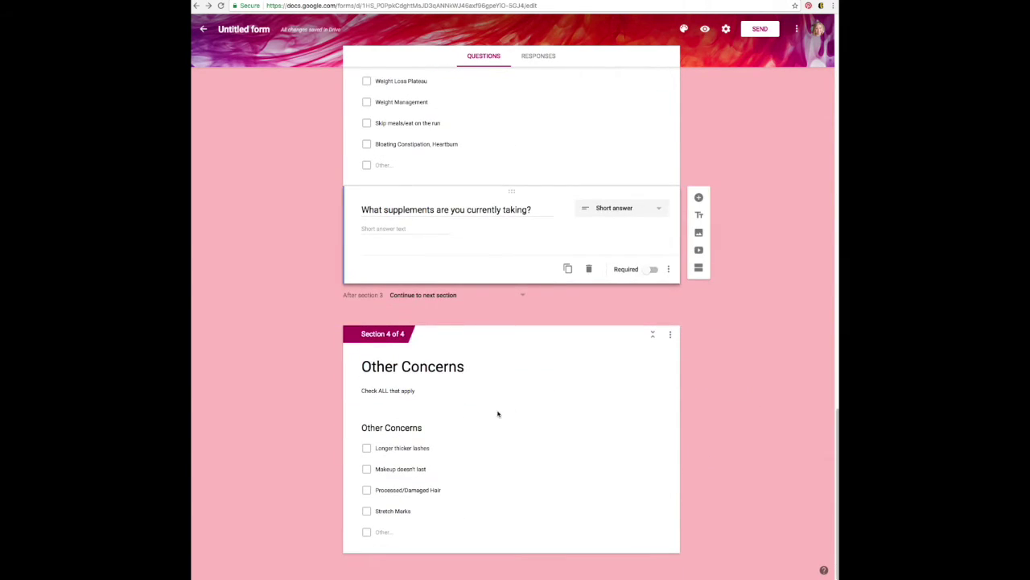
Step: Add a new section titled "Arbonne Opportunity" after the Other Concerns section
{"action": "left_click", "coordinate": [653, 453]}
{"action": "left_click", "coordinate": [698, 423]}
{"action": "type", "text": "Arbonne Opportunity"}
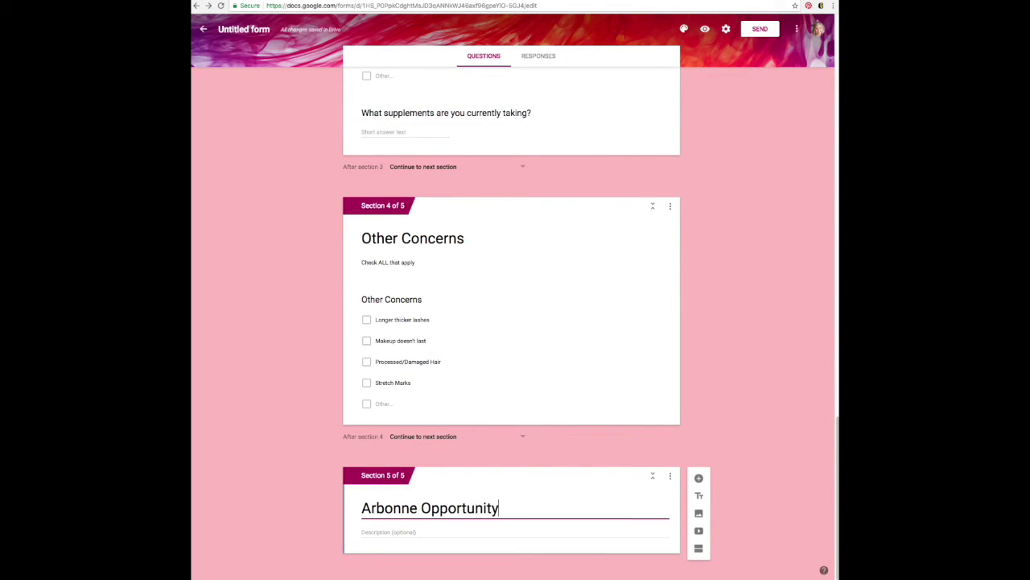
Step: Give the Arbonne Opportunity section the description "Select what you would like more information on"
{"action": "left_click", "coordinate": [400, 530]}
{"action": "type", "text": "Check all"}
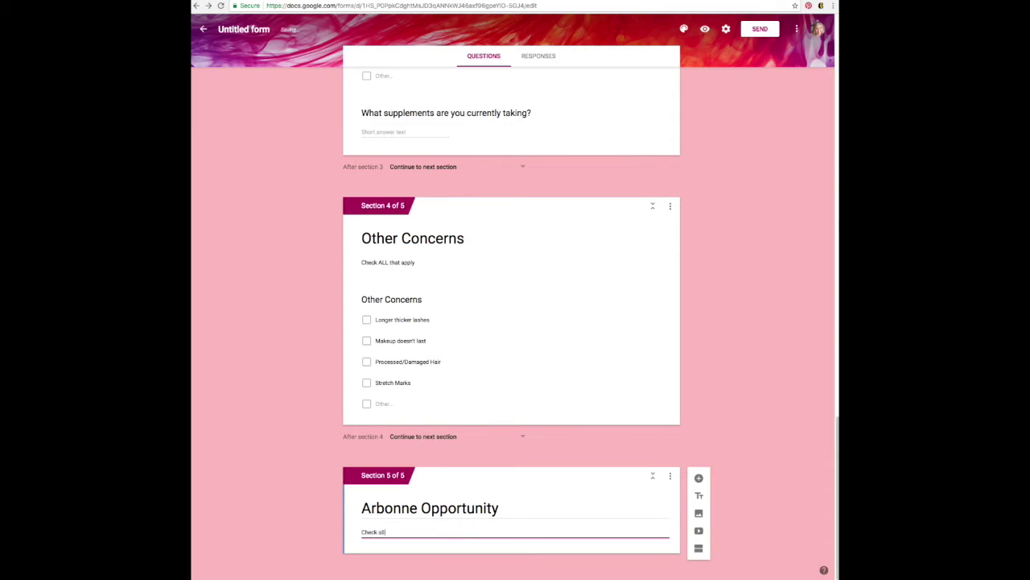
{"action": "type", "text": " on what you would like more info on"}
{"action": "key", "text": "BackSpace"}
{"action": "key", "text": "BackSpace"}
{"action": "key", "text": "BackSpace"}
{"action": "type", "text": "rmation on"}
{"action": "left_click_drag", "start_coordinate": [383, 531], "coordinate": [361, 531]}
{"action": "type", "text": "Select"}
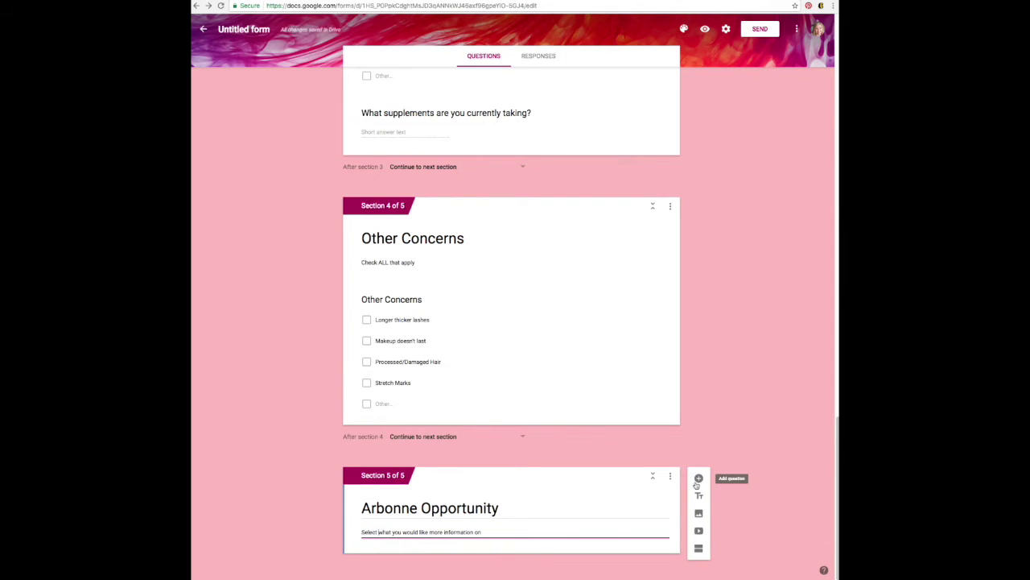
Step: Add a Checkboxes question titled "I would like more information on" to the Arbonne Opportunity section
{"action": "left_click", "coordinate": [699, 478]}
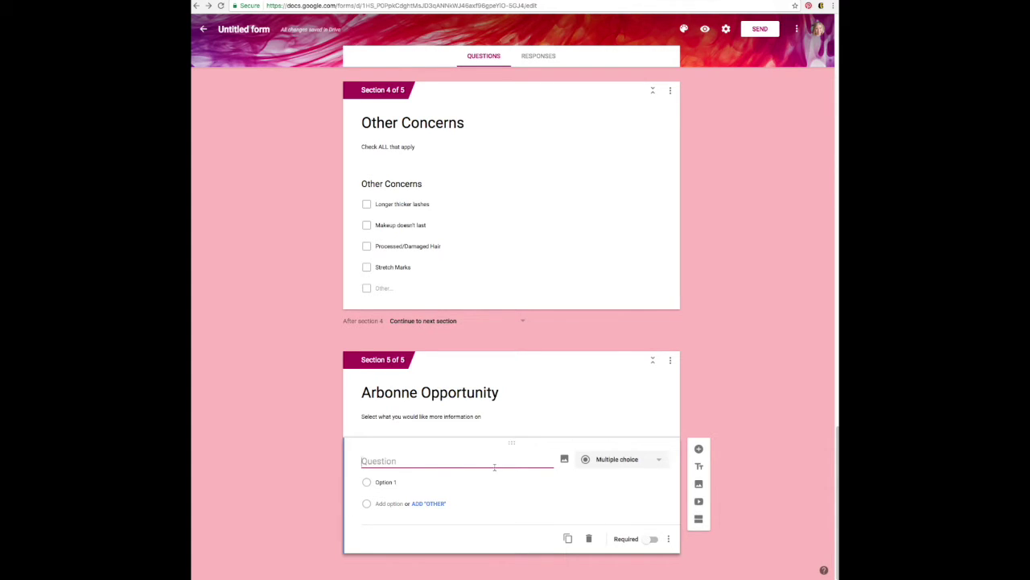
{"action": "type", "text": "Select any or ALL"}
{"action": "key", "text": "Tab"}
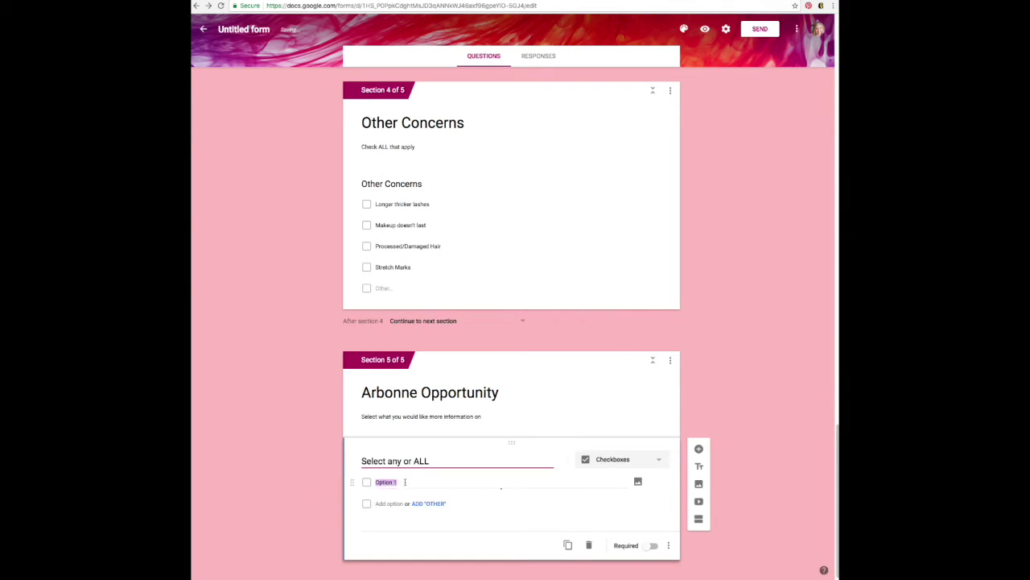
{"action": "triple_click", "coordinate": [364, 460]}
{"action": "type", "text": "I would like more information on"}
Step: Give the question the options "Earning Extra Income", "Working from Home", "Earning a FREE vacation" and "Earning a White Mercedes Benz"
{"action": "key", "text": "Tab"}
{"action": "type", "text": "Earning Extra Income"}
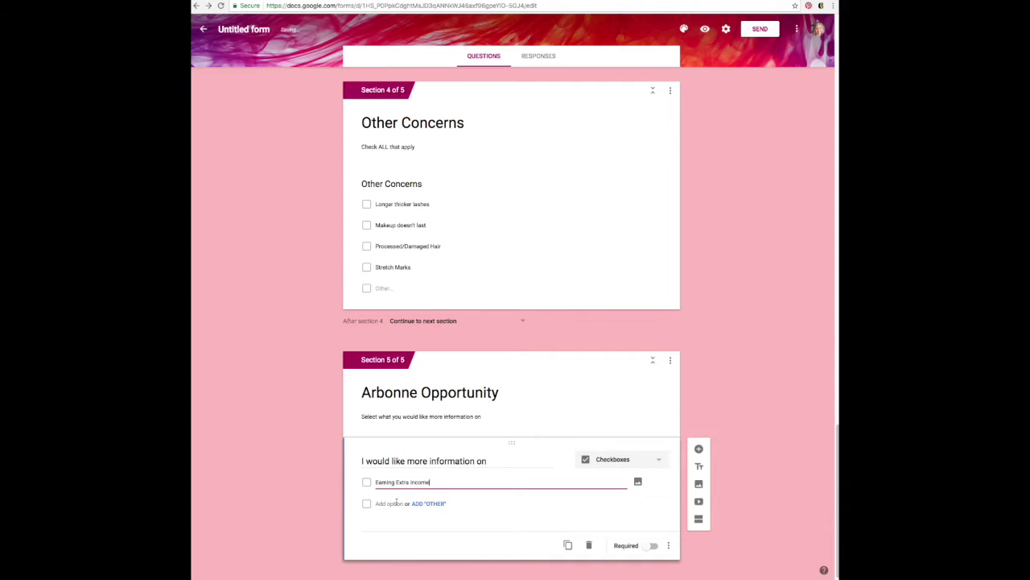
{"action": "key", "text": "Return"}
{"action": "type", "text": "Working from Home"}
{"action": "key", "text": "Return"}
{"action": "type", "text": "Earning a FREE vacation"}
{"action": "key", "text": "Return"}
{"action": "type", "text": "Earning a White Mercedes Benz"}
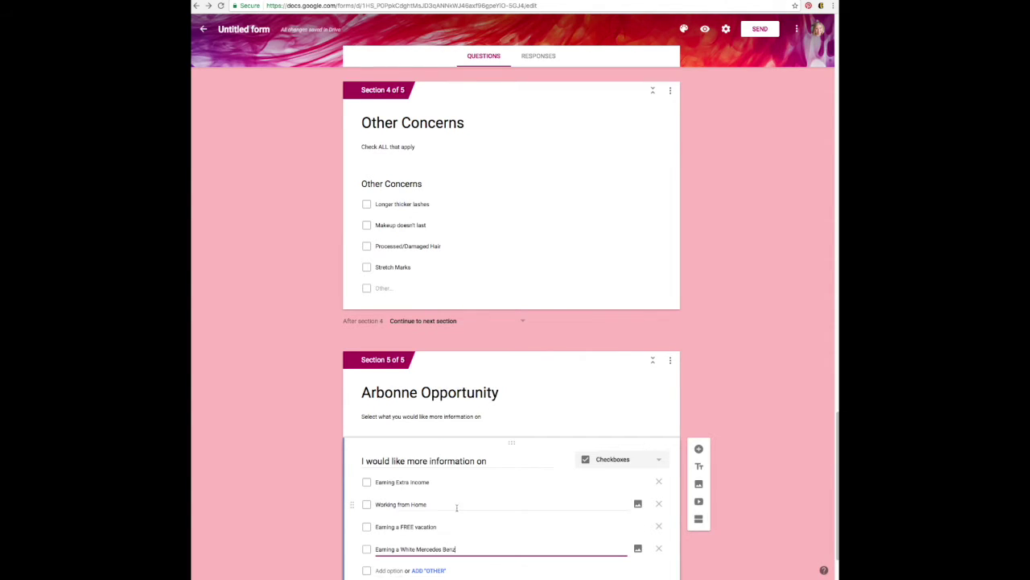
Step: Add a Paragraph question "Who do you know that could benefit from Arbonne's products and/or business opportunity?" to the Arbonne Opportunity section
{"action": "scroll", "coordinate": [444, 503], "scroll_direction": "down", "scroll_amount": 2}
{"action": "left_click", "coordinate": [699, 375]}
{"action": "type", "text": "Who do you know that could benefi"}
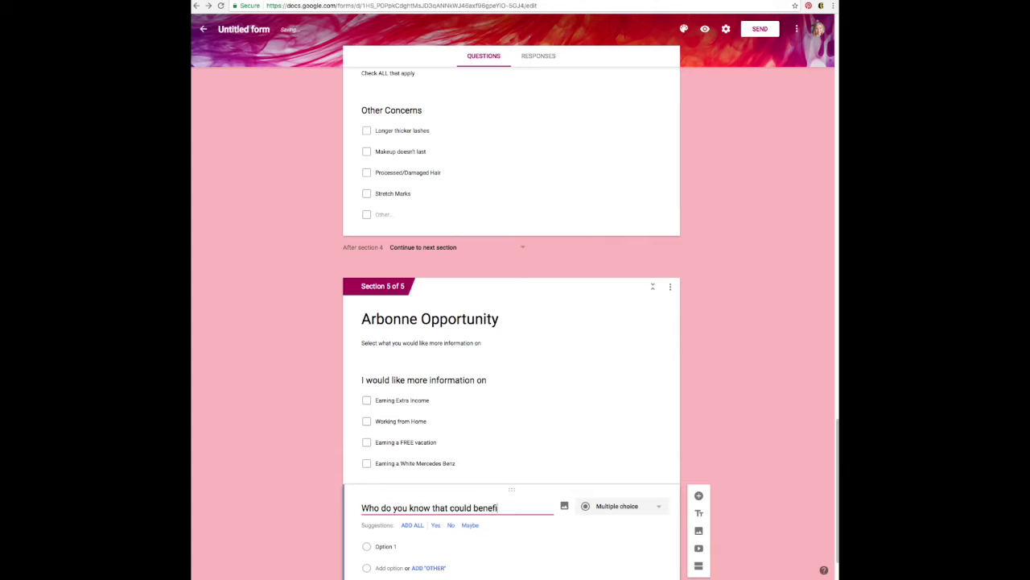
{"action": "type", "text": "t from Arbonne's products and/or business opportunity?"}
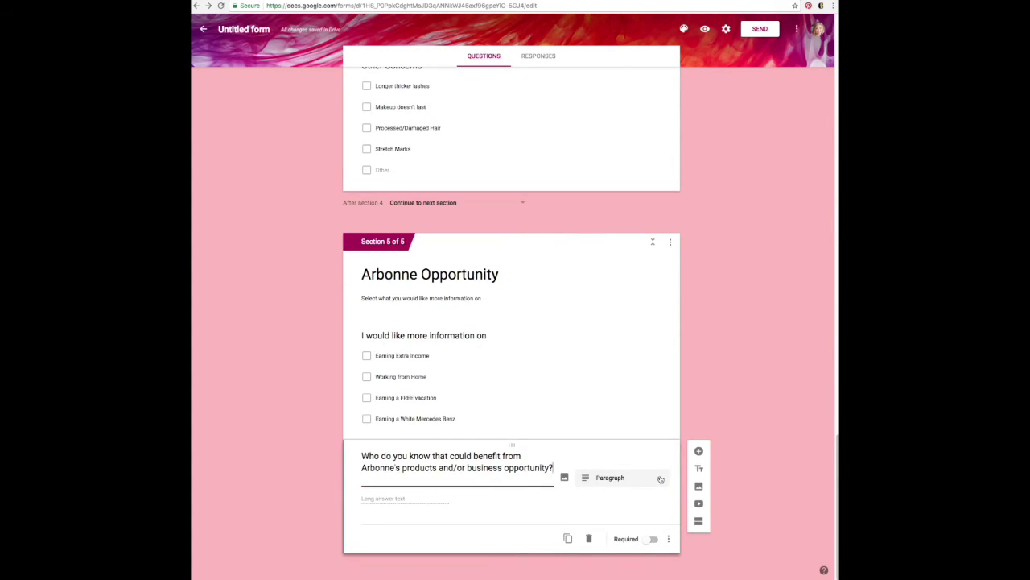
{"action": "left_click", "coordinate": [747, 448]}
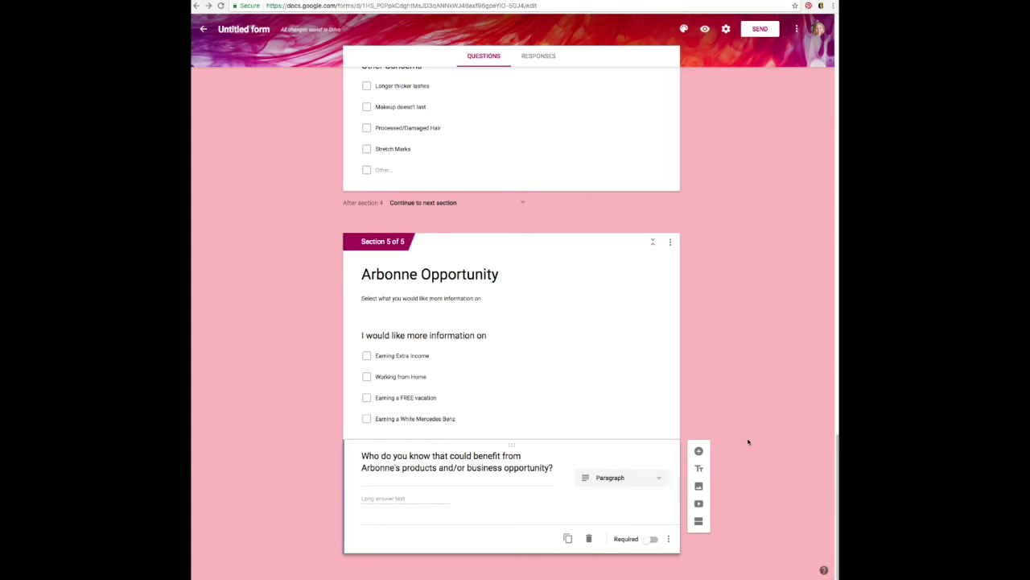
Step: Look back over the sections up to the form's start and open the form preview
{"action": "scroll", "coordinate": [748, 441], "scroll_direction": "up", "scroll_amount": 15}
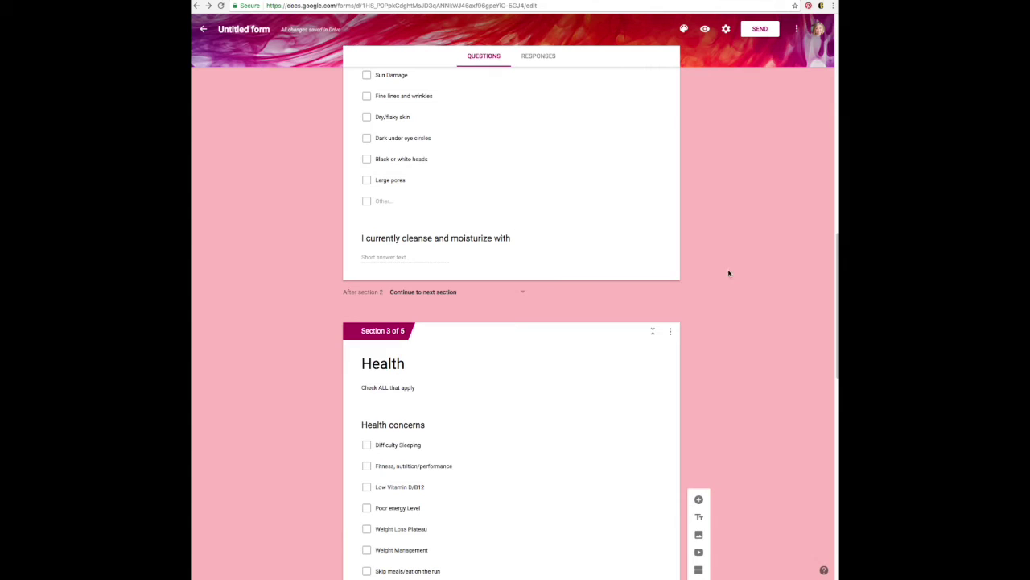
{"action": "scroll", "coordinate": [721, 276], "scroll_direction": "up", "scroll_amount": 12}
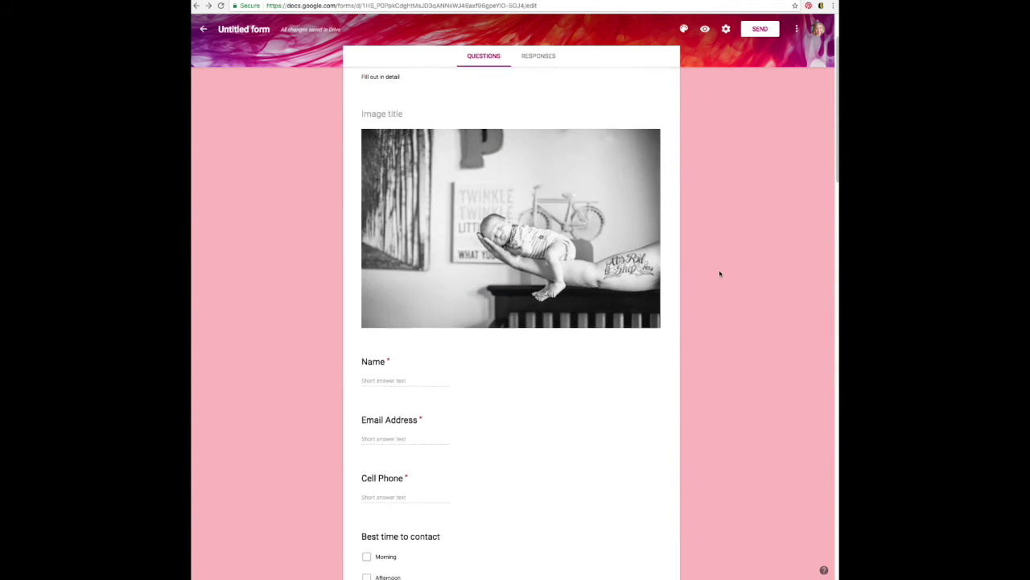
{"action": "left_click", "coordinate": [704, 31]}
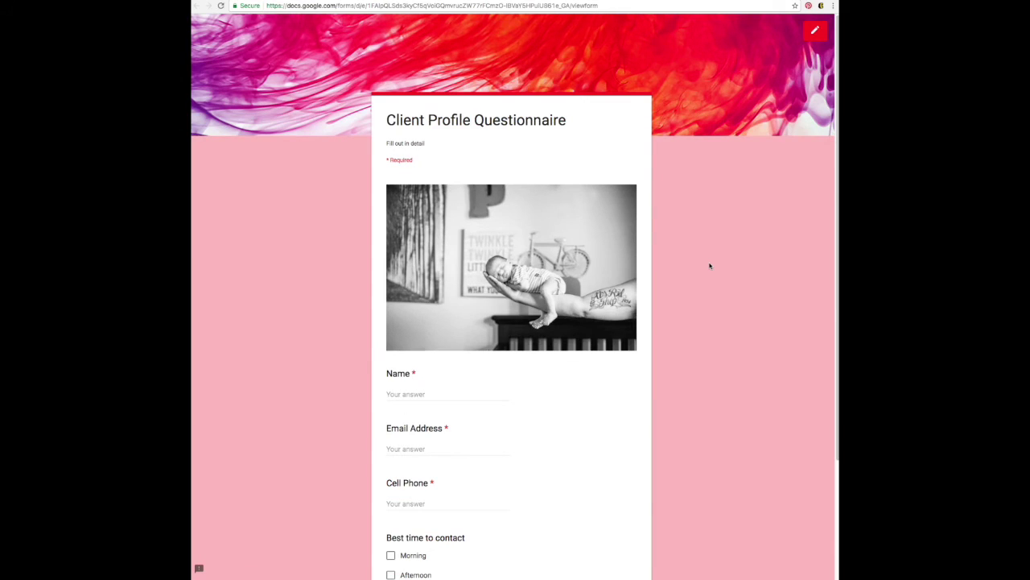
Step: Fill in a test name, email address and cell phone, choose Morning as best contact time, and continue to the Skin section
{"action": "left_click", "coordinate": [437, 392]}
{"action": "type", "text": "Ji"}
{"action": "key", "text": "BackSpace"}
{"action": "key", "text": "BackSpace"}
{"action": "type", "text": "Your mom"}
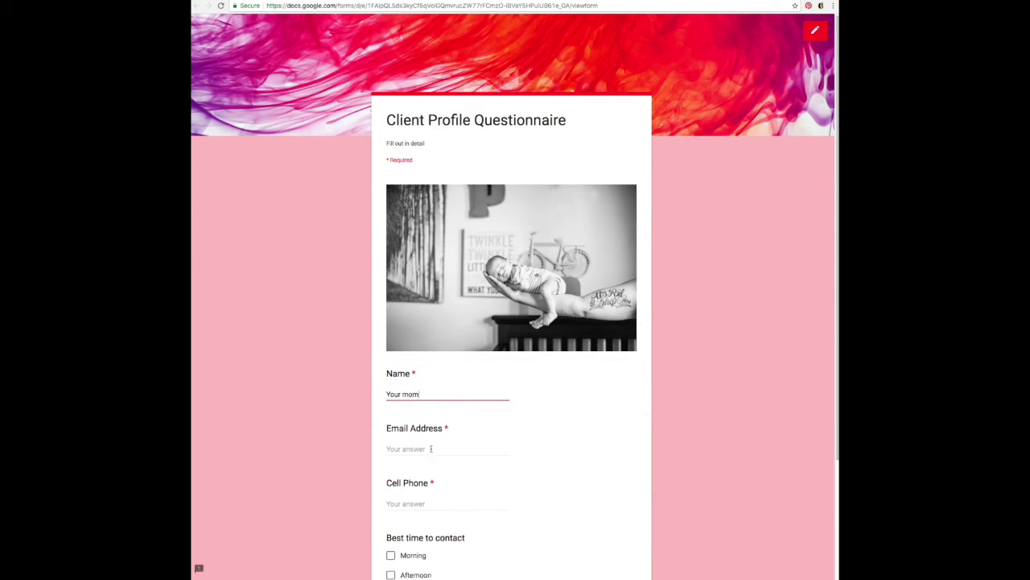
{"action": "left_click", "coordinate": [431, 448]}
{"action": "type", "text": "super cool email"}
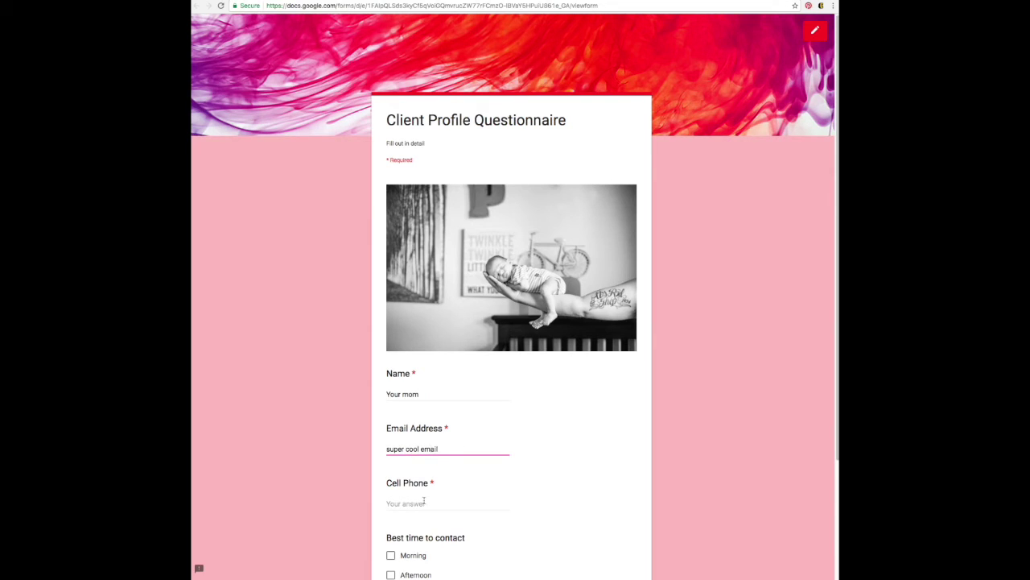
{"action": "left_click", "coordinate": [424, 500]}
{"action": "type", "text": "8675309"}
{"action": "scroll", "coordinate": [465, 433], "scroll_direction": "down", "scroll_amount": 3}
{"action": "left_click", "coordinate": [393, 405]}
{"action": "left_click", "coordinate": [405, 481]}
Step: Select Sensitive Skin, Sun Damage and Dry/flaky skin, answer the cleanse and moisturize question with "re9", and continue to the Health section
{"action": "left_click", "coordinate": [394, 196]}
{"action": "left_click", "coordinate": [395, 235]}
{"action": "left_click", "coordinate": [394, 273]}
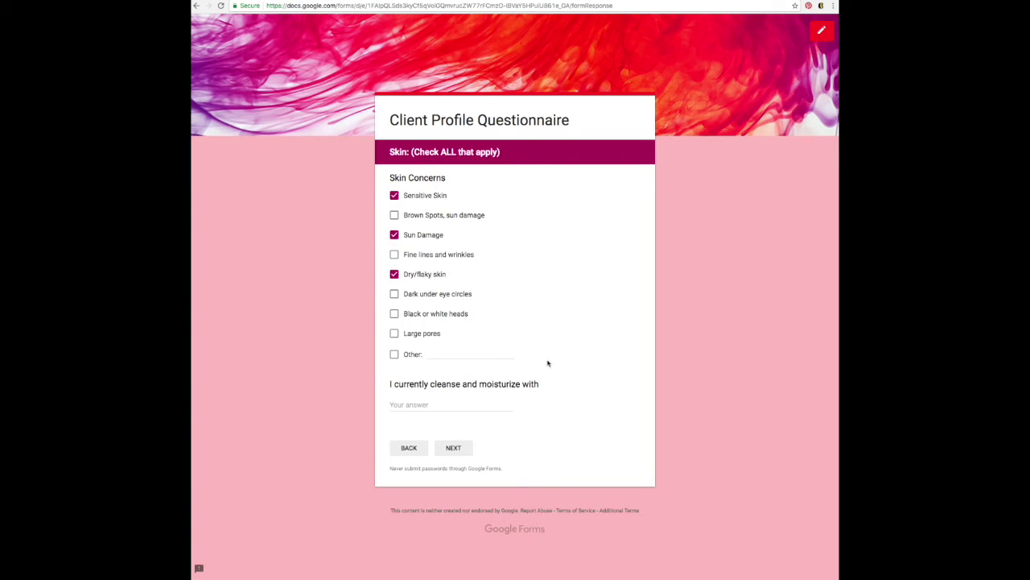
{"action": "left_click", "coordinate": [432, 404]}
{"action": "type", "text": "re9"}
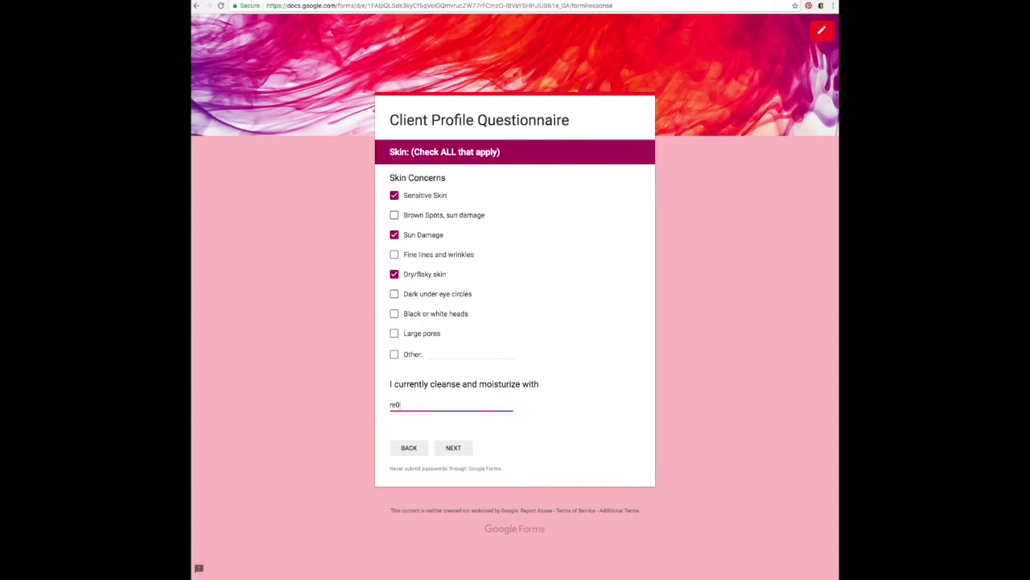
{"action": "left_click", "coordinate": [454, 447]}
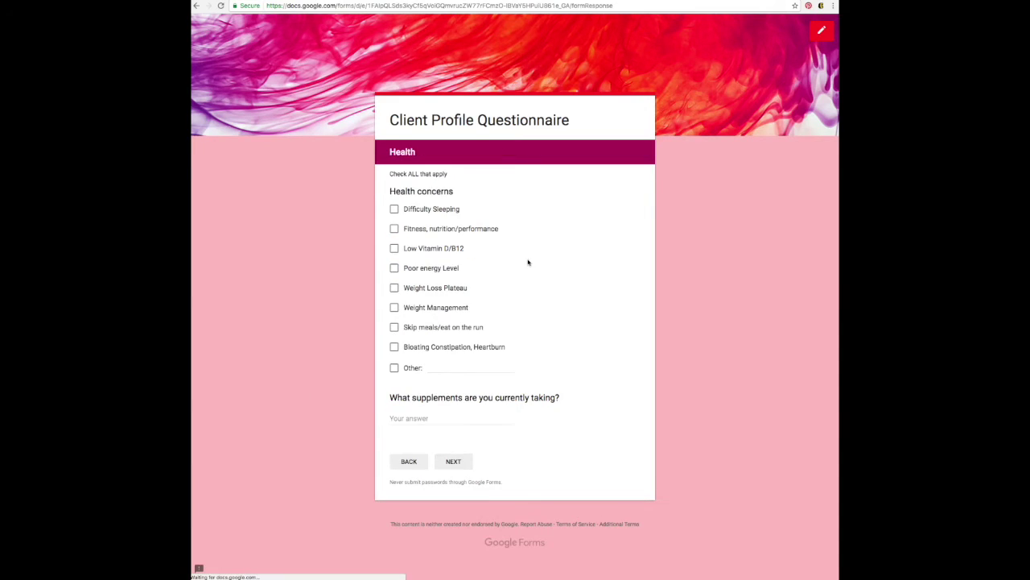
Step: Select Difficulty Sleeping and Bloating Constipation, Heartburn, enter "Arbonne" as the supplements answer, and continue to the Other Concerns section
{"action": "left_click", "coordinate": [394, 209]}
{"action": "left_click", "coordinate": [394, 346]}
{"action": "left_click", "coordinate": [414, 417]}
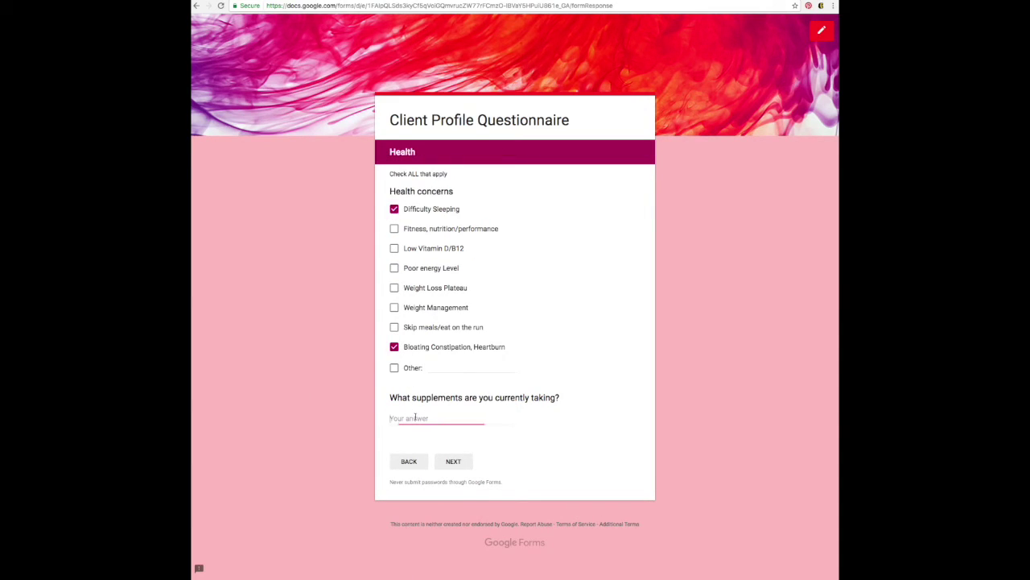
{"action": "type", "text": "Arbonne"}
{"action": "left_click", "coordinate": [454, 461]}
Step: Select "Longer thicker lashes" under Other Concerns and submit the test response with the Arbonne Opportunity section left blank
{"action": "left_click", "coordinate": [395, 208]}
{"action": "left_click", "coordinate": [454, 328]}
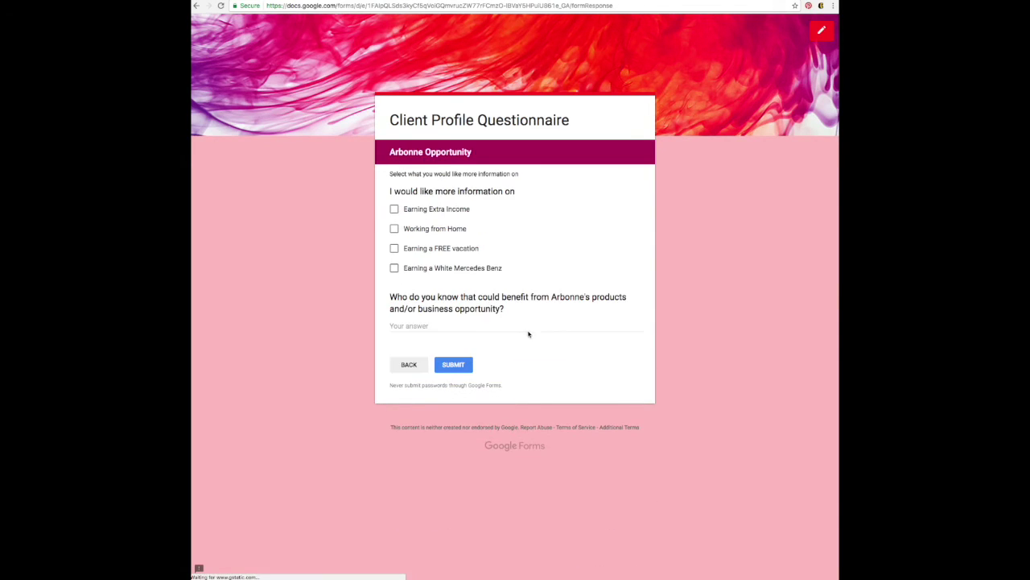
{"action": "left_click", "coordinate": [452, 365]}
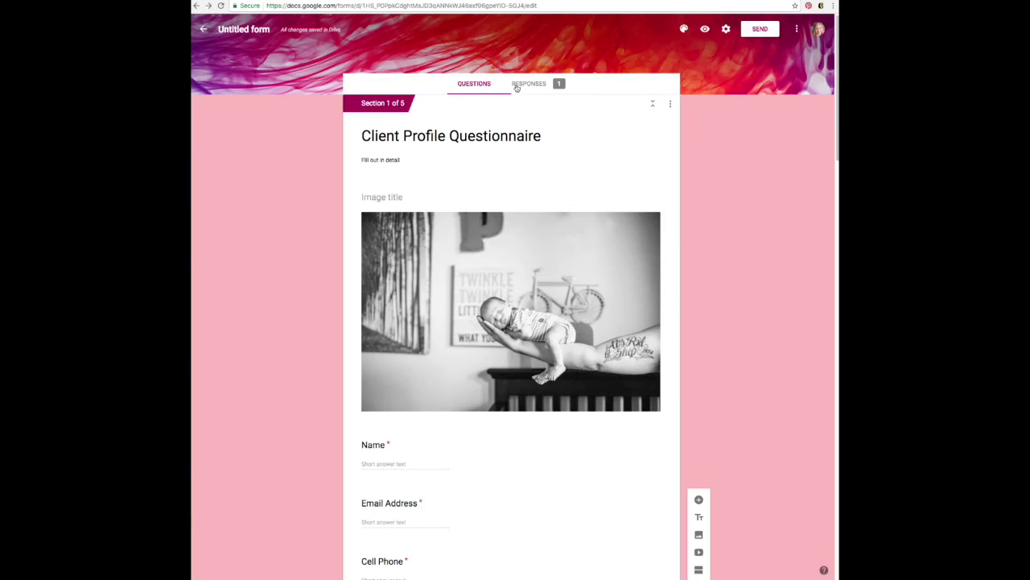
Step: Review the summary of the submitted responses in the form editor
{"action": "left_click", "coordinate": [529, 83]}
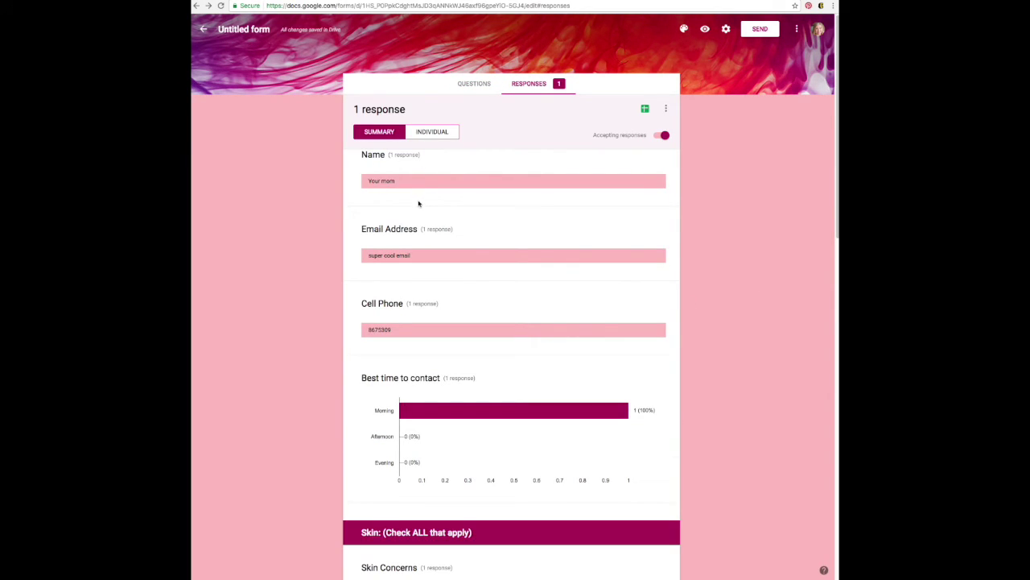
{"action": "scroll", "coordinate": [483, 428], "scroll_direction": "down", "scroll_amount": 2}
{"action": "scroll", "coordinate": [478, 427], "scroll_direction": "up", "scroll_amount": 2}
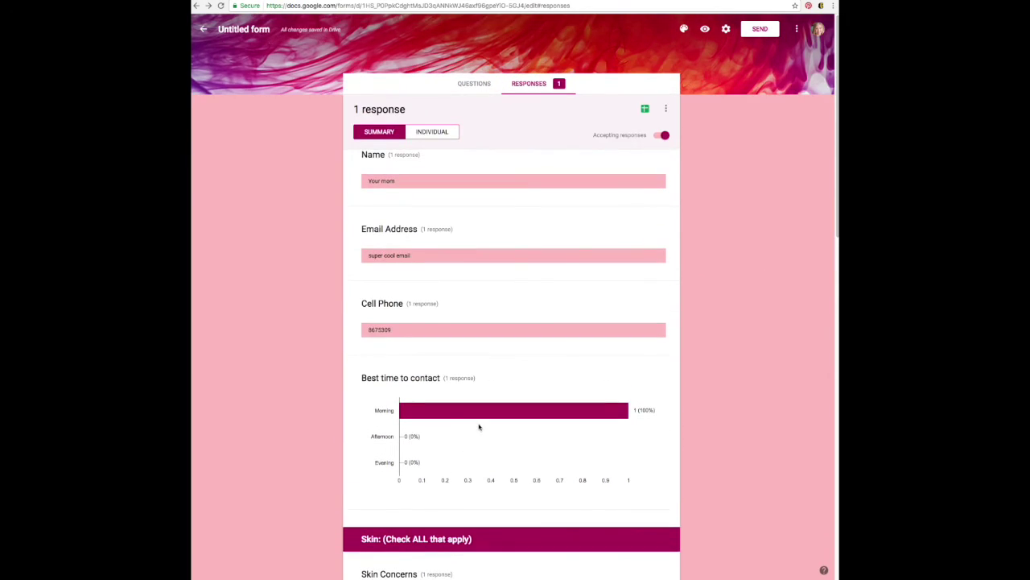
Step: Open the options for sending the form and view the shareable link and the embed HTML code
{"action": "left_click", "coordinate": [759, 30]}
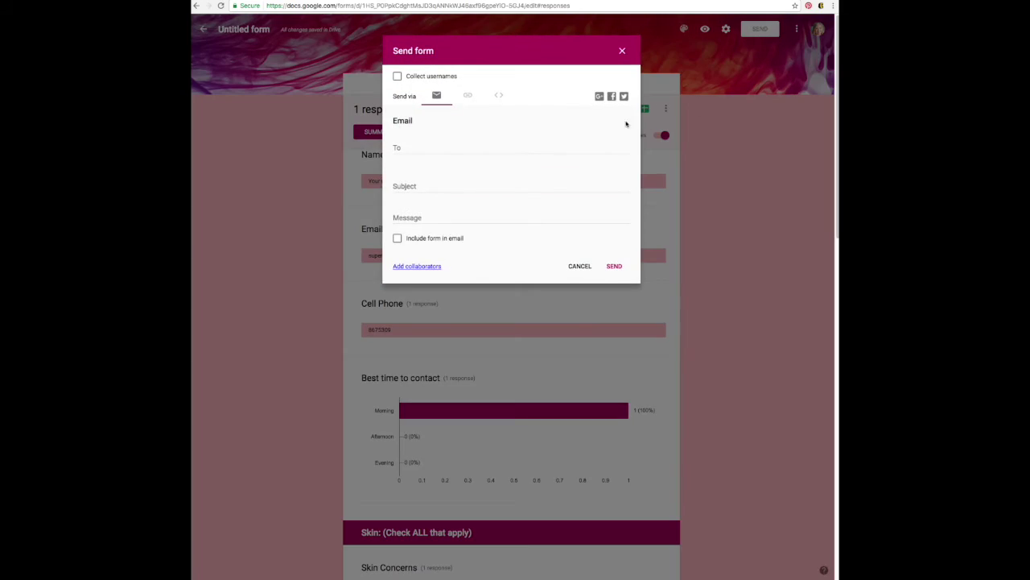
{"action": "left_click", "coordinate": [467, 95]}
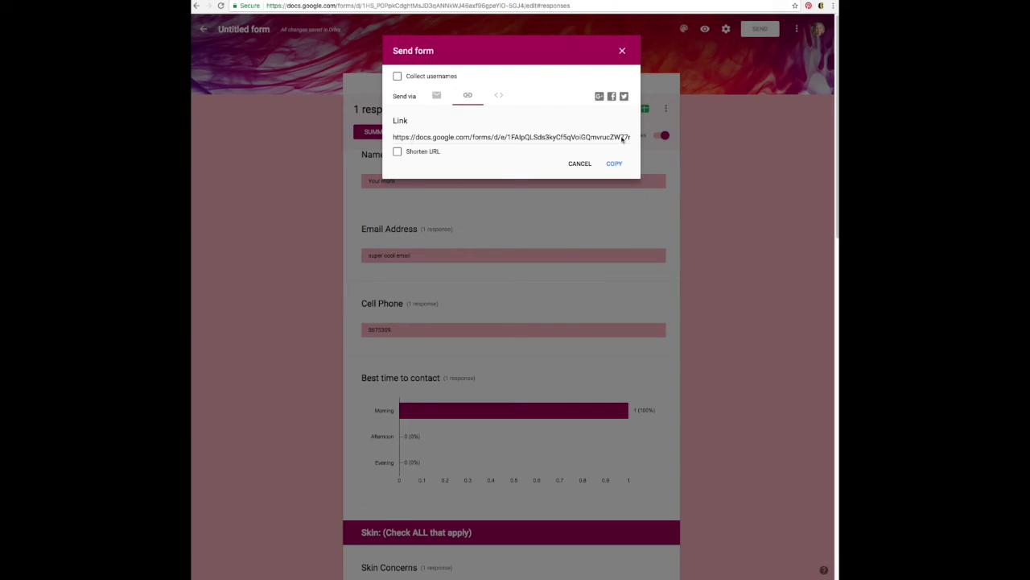
{"action": "left_click", "coordinate": [499, 96]}
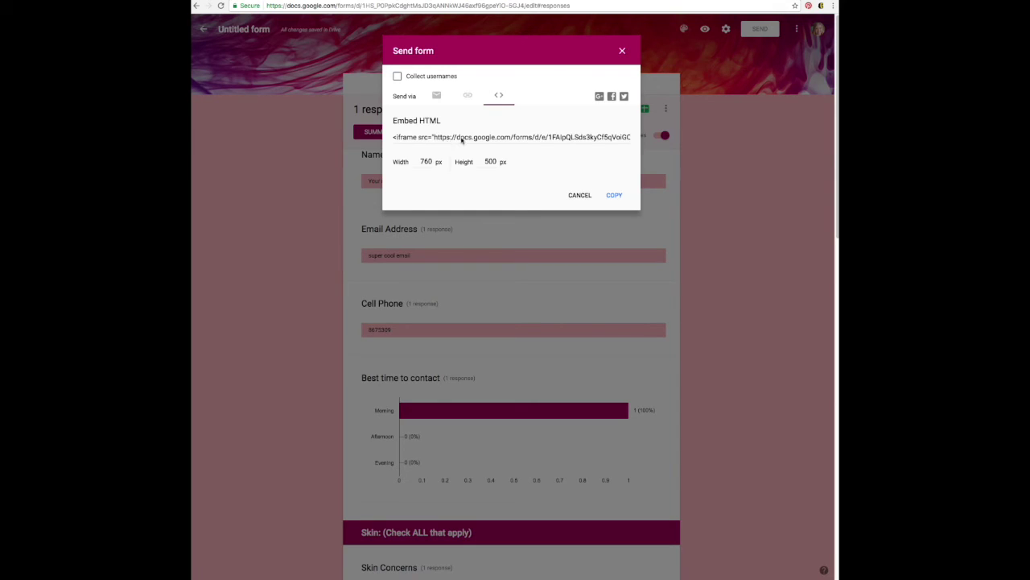
Step: Open the Facebook share window for the form, check the available share destinations, and close it without posting
{"action": "left_click", "coordinate": [613, 96]}
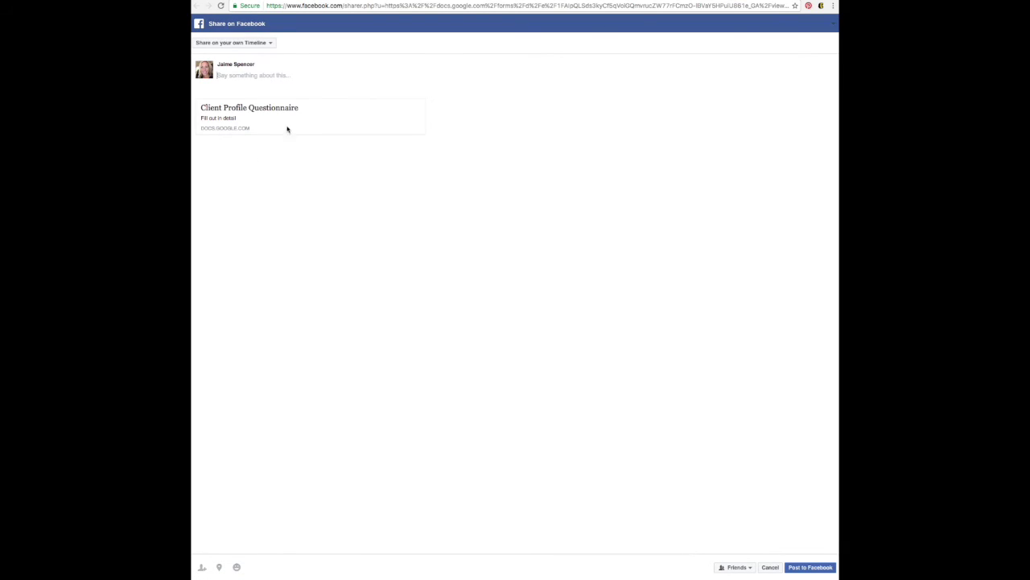
{"action": "left_click", "coordinate": [235, 42]}
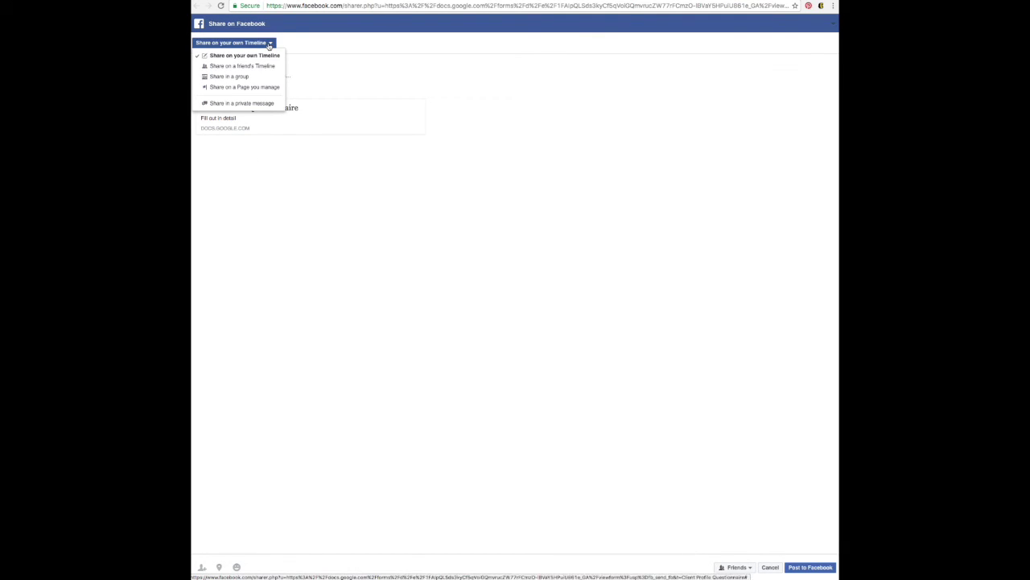
{"action": "left_click", "coordinate": [267, 42]}
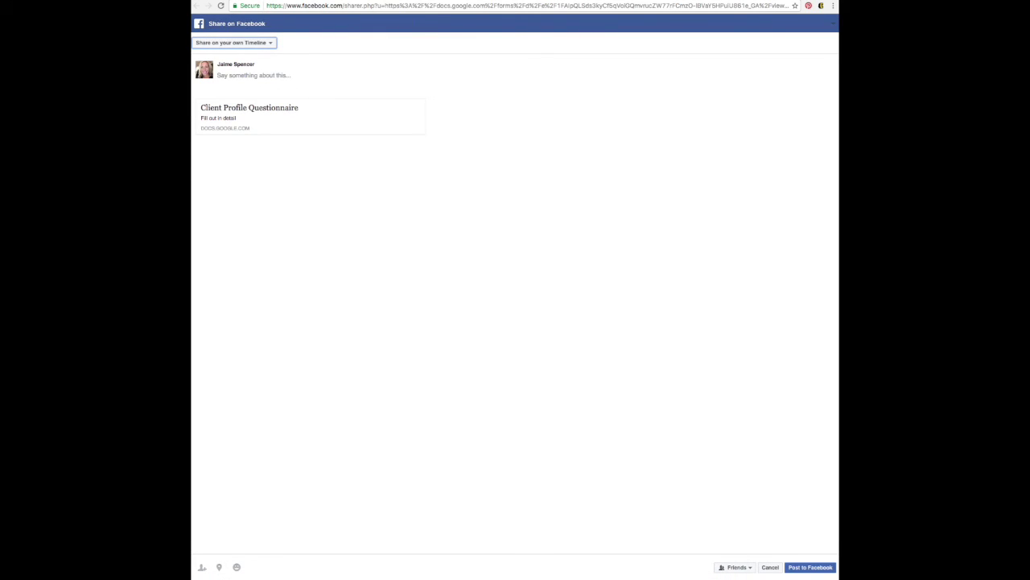
{"action": "key", "text": "super+w"}
Step: Check the link and email sending options, including Shorten URL, and close the Send form dialog
{"action": "left_click", "coordinate": [467, 95]}
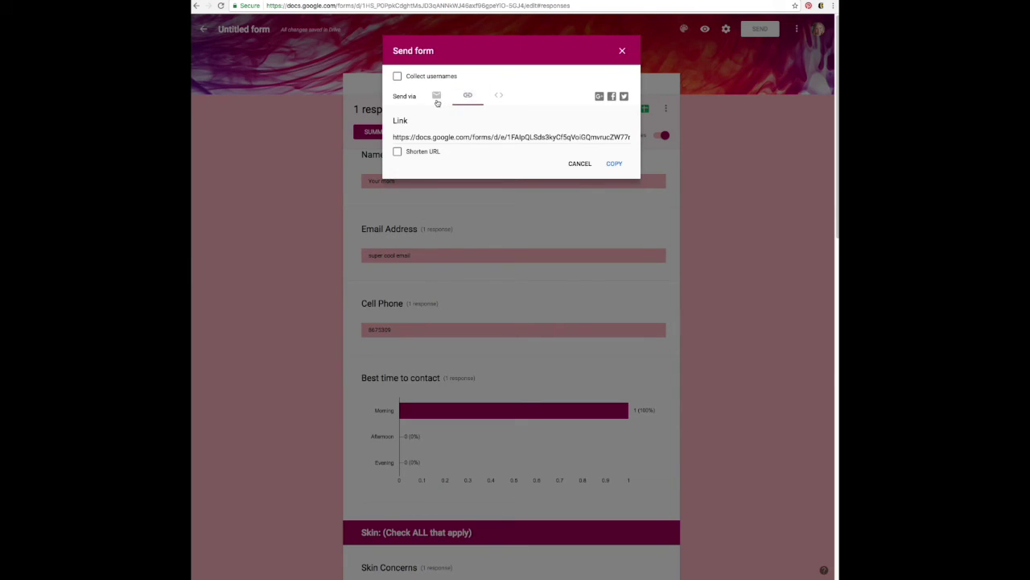
{"action": "left_click", "coordinate": [436, 96]}
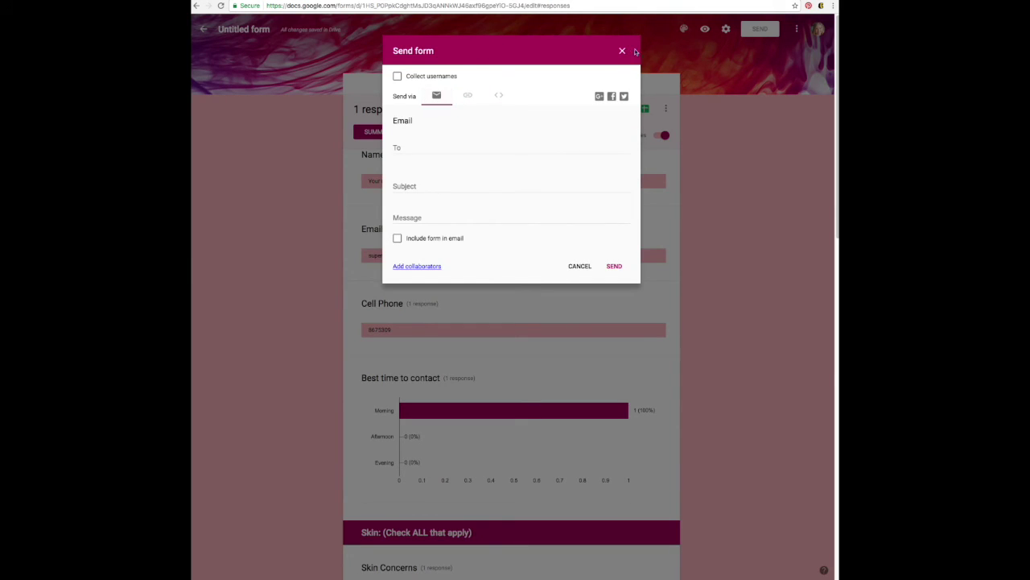
{"action": "left_click", "coordinate": [467, 96]}
{"action": "left_click", "coordinate": [397, 153]}
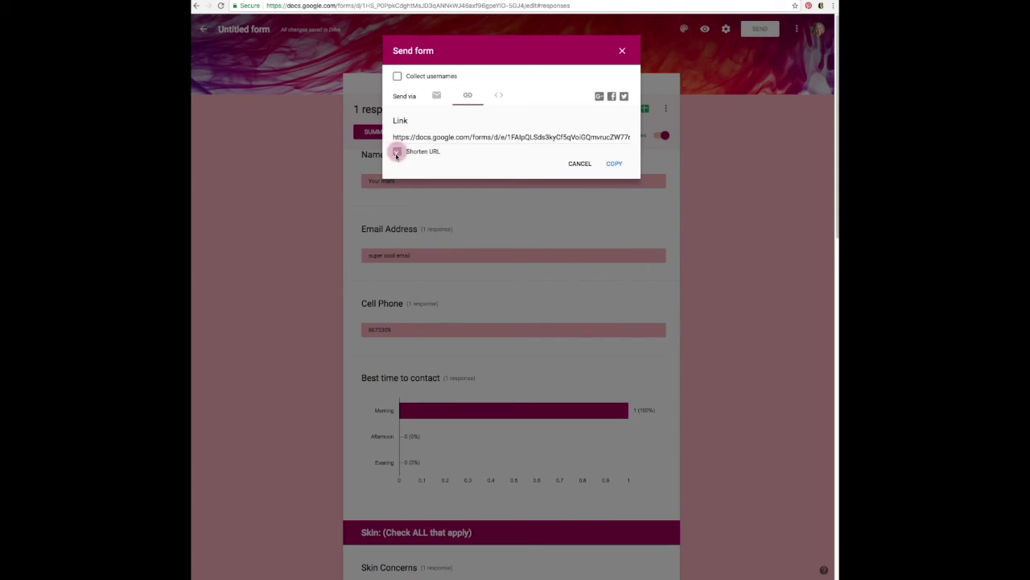
{"action": "left_click", "coordinate": [397, 152]}
{"action": "left_click", "coordinate": [397, 153]}
{"action": "left_click", "coordinate": [622, 51]}
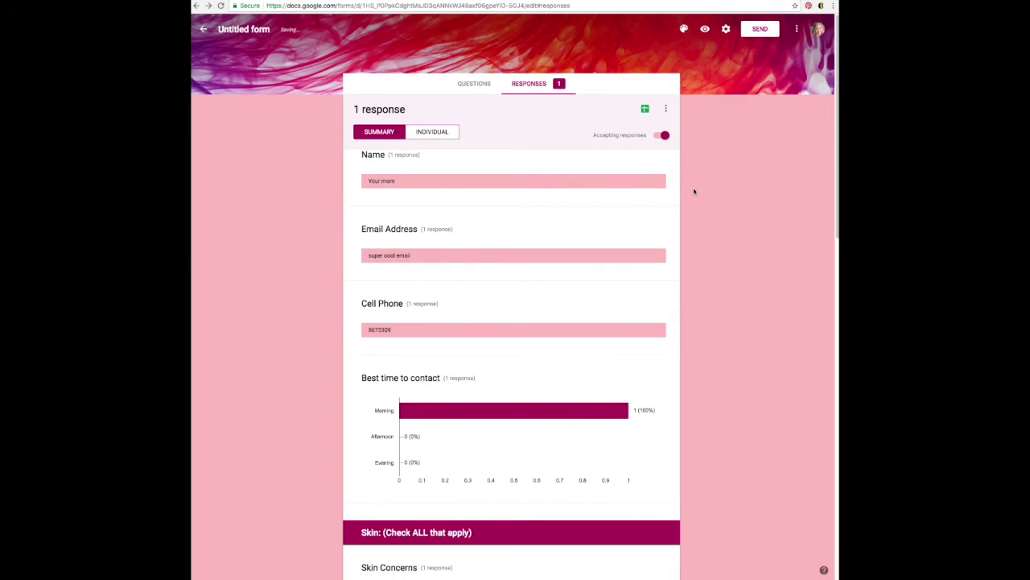
Step: View the individual response and read through its answers down to the Skin section
{"action": "left_click", "coordinate": [438, 134]}
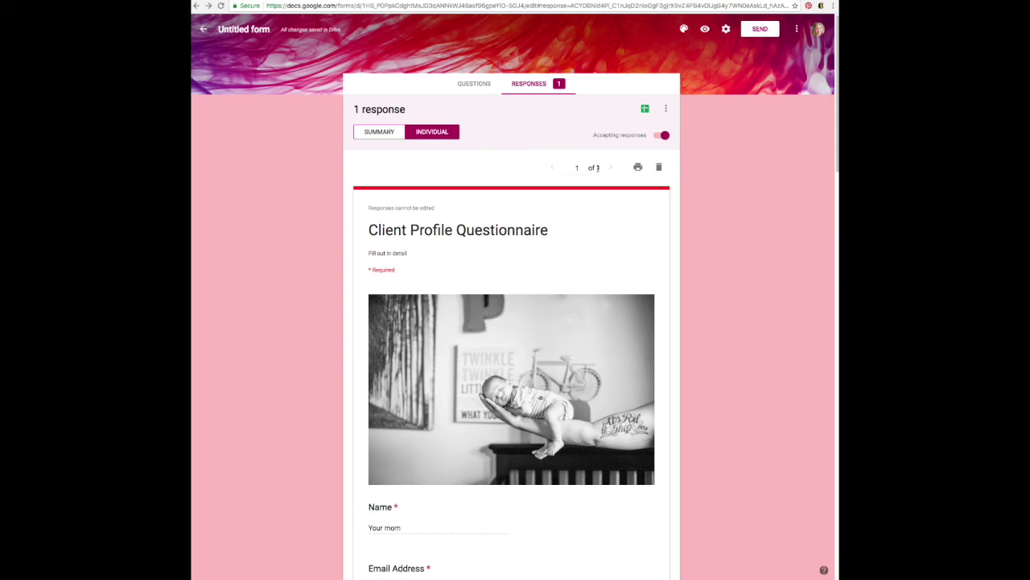
{"action": "scroll", "coordinate": [474, 260], "scroll_direction": "down", "scroll_amount": 15}
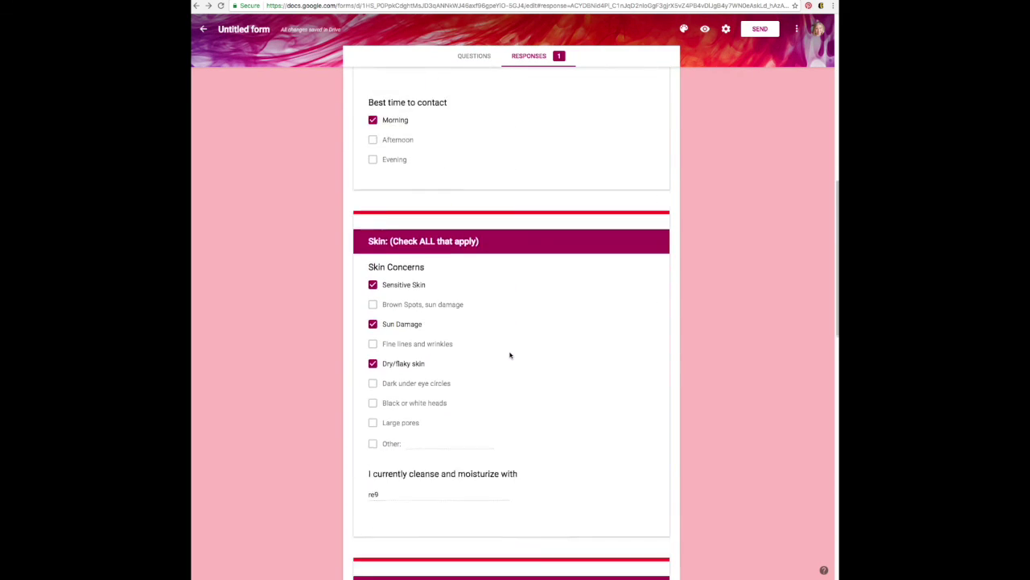
Step: Read the rest of the individual response through the Other Concerns and Arbonne Opportunity sections, and return to its beginning
{"action": "scroll", "coordinate": [509, 355], "scroll_direction": "down", "scroll_amount": 6}
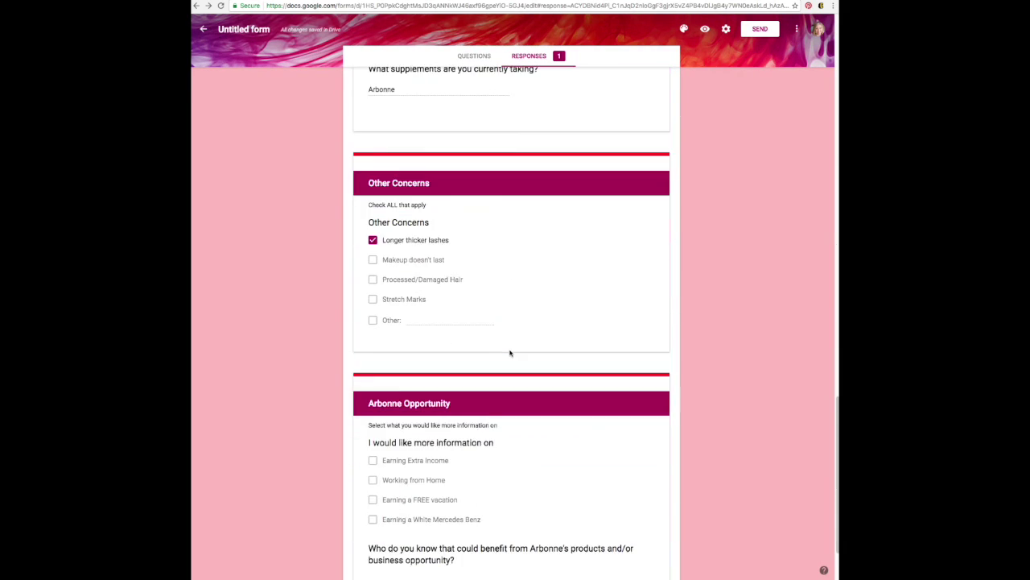
{"action": "scroll", "coordinate": [509, 351], "scroll_direction": "up", "scroll_amount": 6}
{"action": "scroll", "coordinate": [510, 351], "scroll_direction": "up", "scroll_amount": 15}
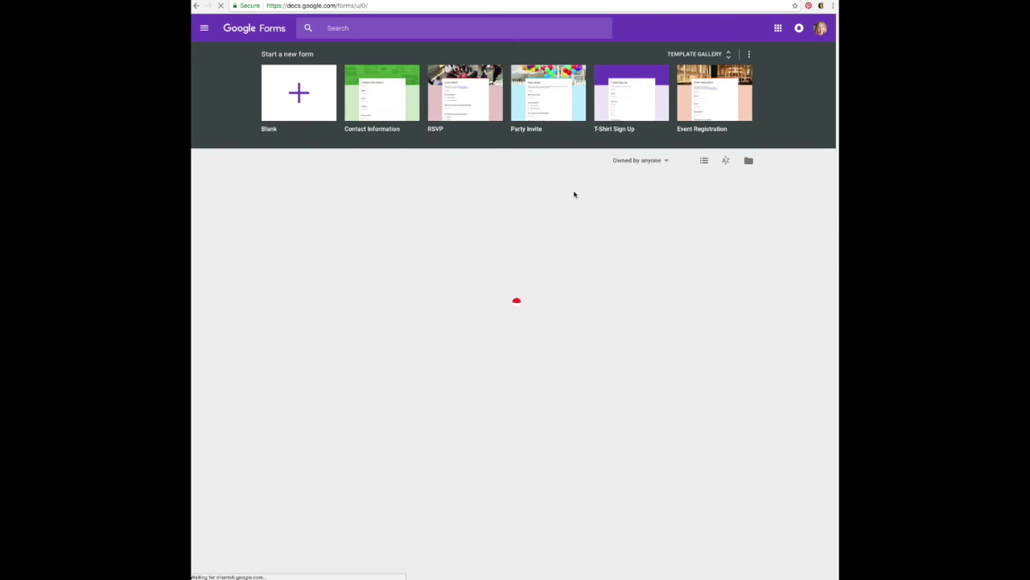
Step: Open the existing Client Profile Questionnaire from the forms list and review its questions and images from the first section through Arbonne Opportunity
{"action": "left_click", "coordinate": [404, 226]}
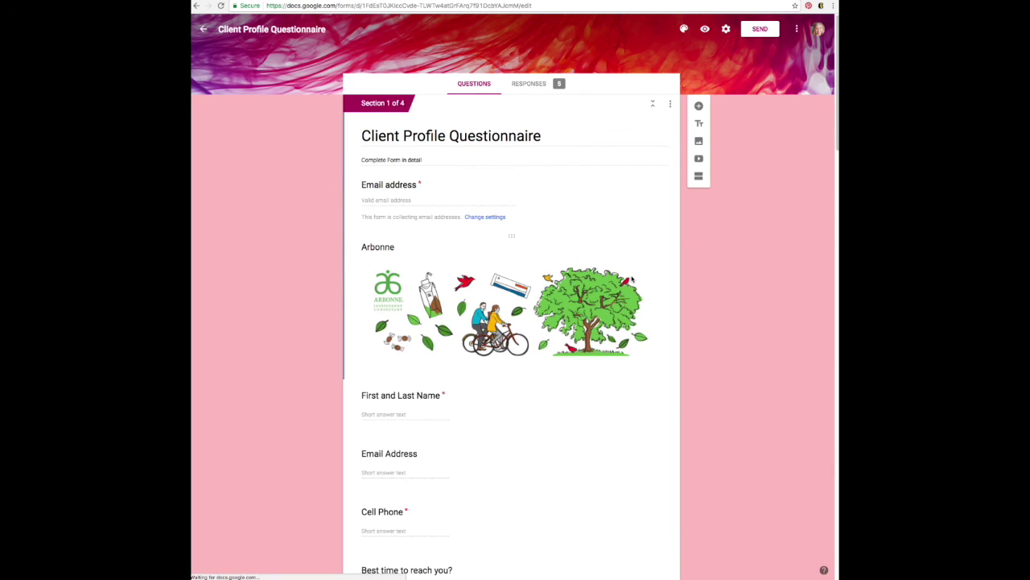
{"action": "scroll", "coordinate": [708, 355], "scroll_direction": "down", "scroll_amount": 10}
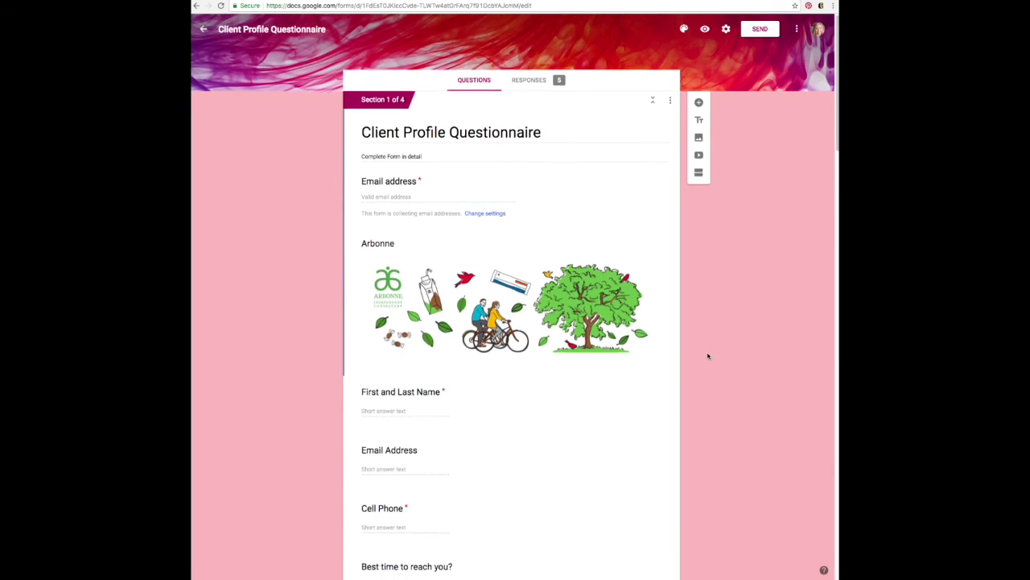
{"action": "scroll", "coordinate": [707, 356], "scroll_direction": "down", "scroll_amount": 5}
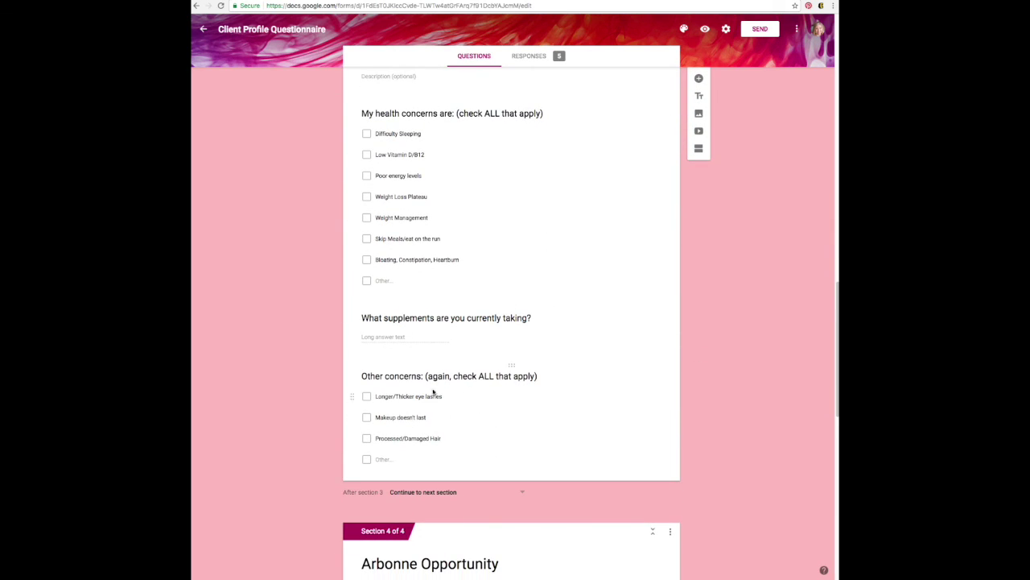
{"action": "scroll", "coordinate": [729, 382], "scroll_direction": "down", "scroll_amount": 5}
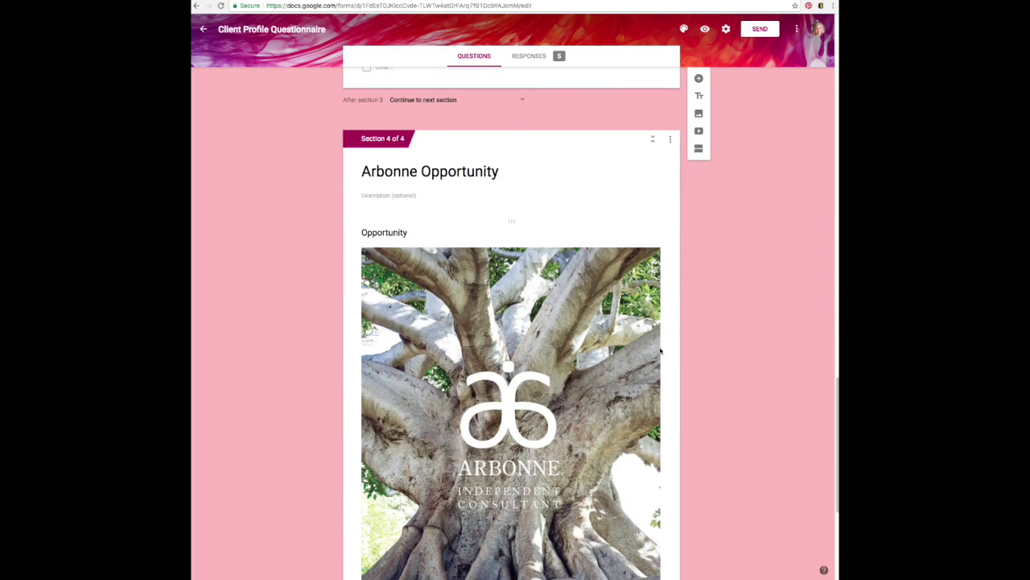
{"action": "scroll", "coordinate": [660, 350], "scroll_direction": "down", "scroll_amount": 2}
{"action": "scroll", "coordinate": [725, 361], "scroll_direction": "down", "scroll_amount": 3}
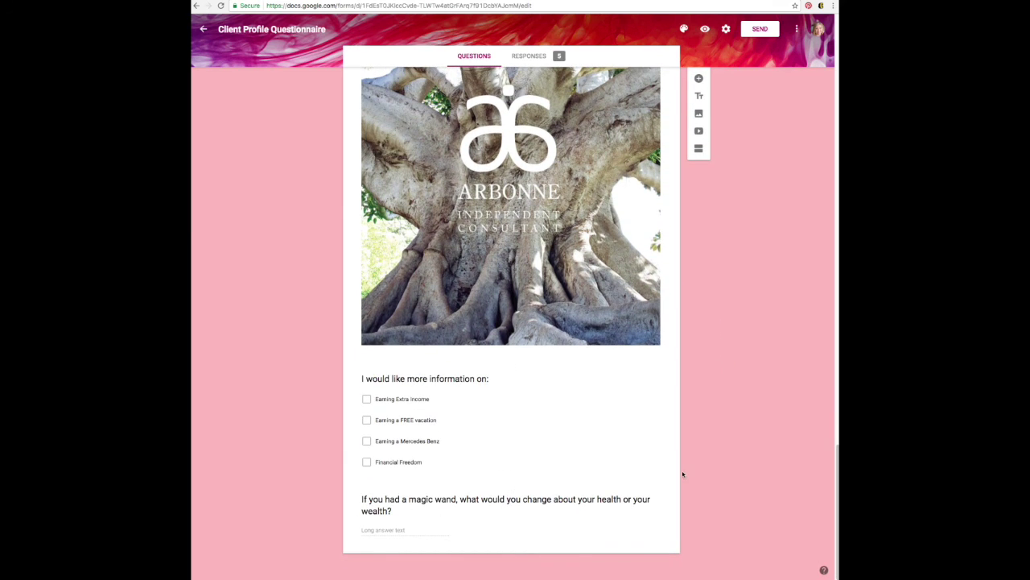
{"action": "scroll", "coordinate": [682, 473], "scroll_direction": "up", "scroll_amount": 6}
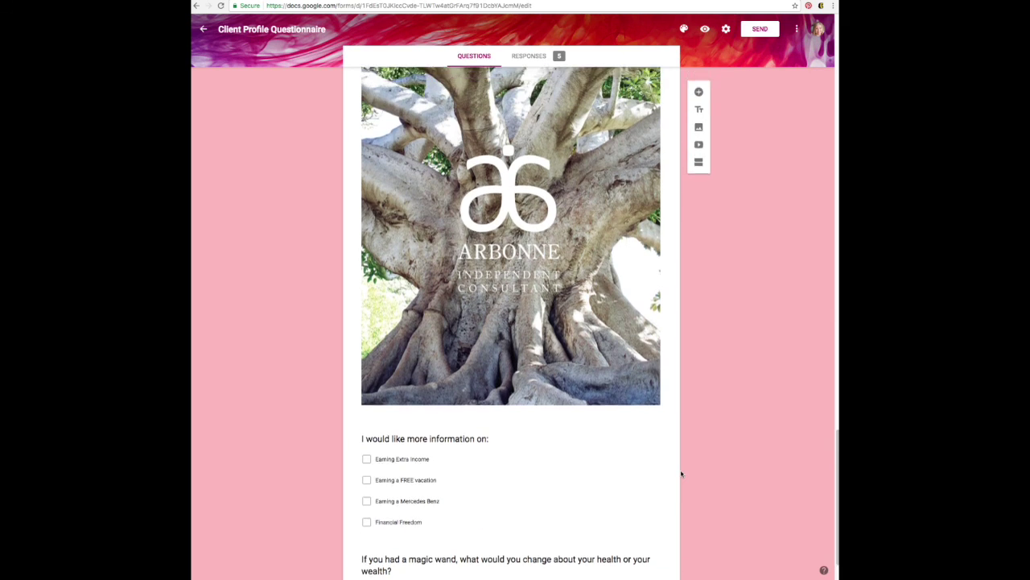
{"action": "scroll", "coordinate": [681, 473], "scroll_direction": "up", "scroll_amount": 10}
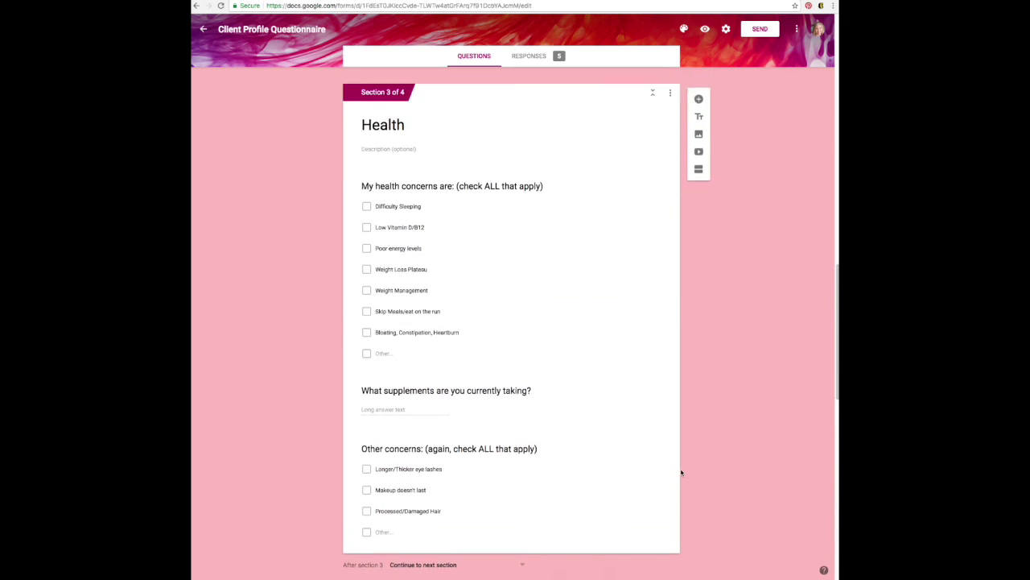
{"action": "scroll", "coordinate": [681, 473], "scroll_direction": "up", "scroll_amount": 7}
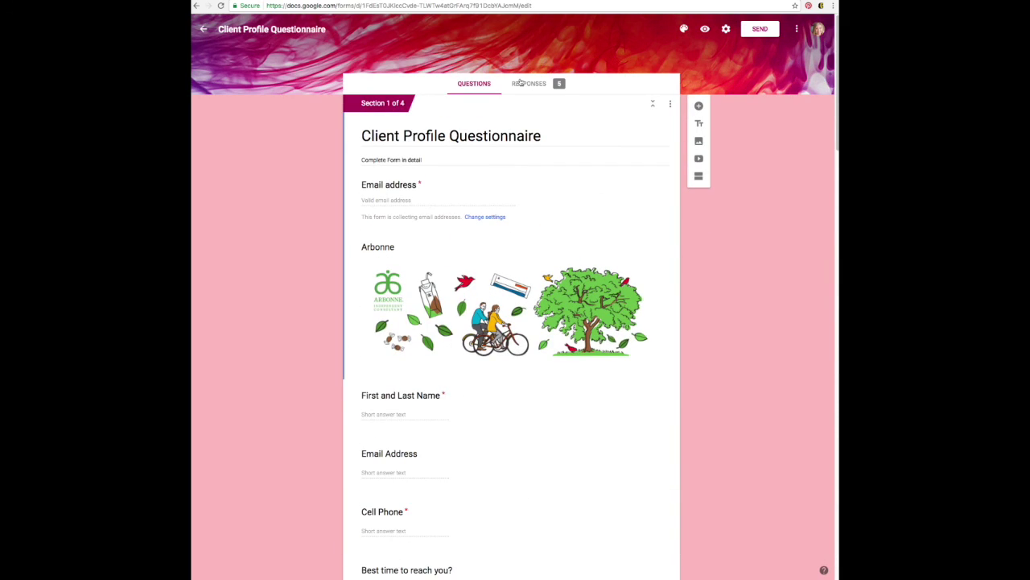